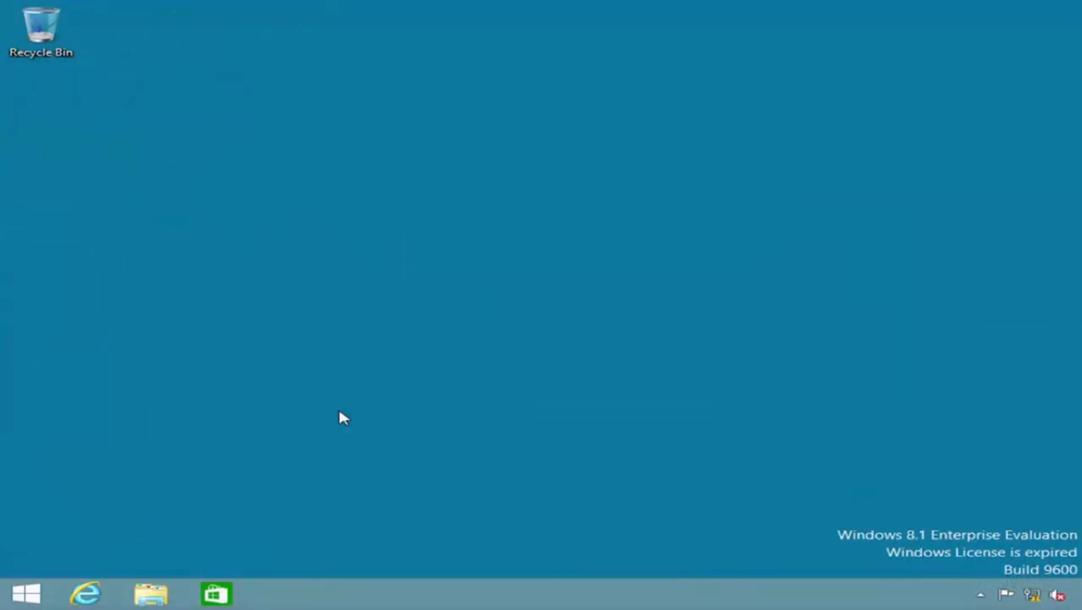
Open File Explorer and examine the Local Disk (C:), DVD RW Drive (D:) and WD My Passport (E:) drives.
left_click(142, 594)
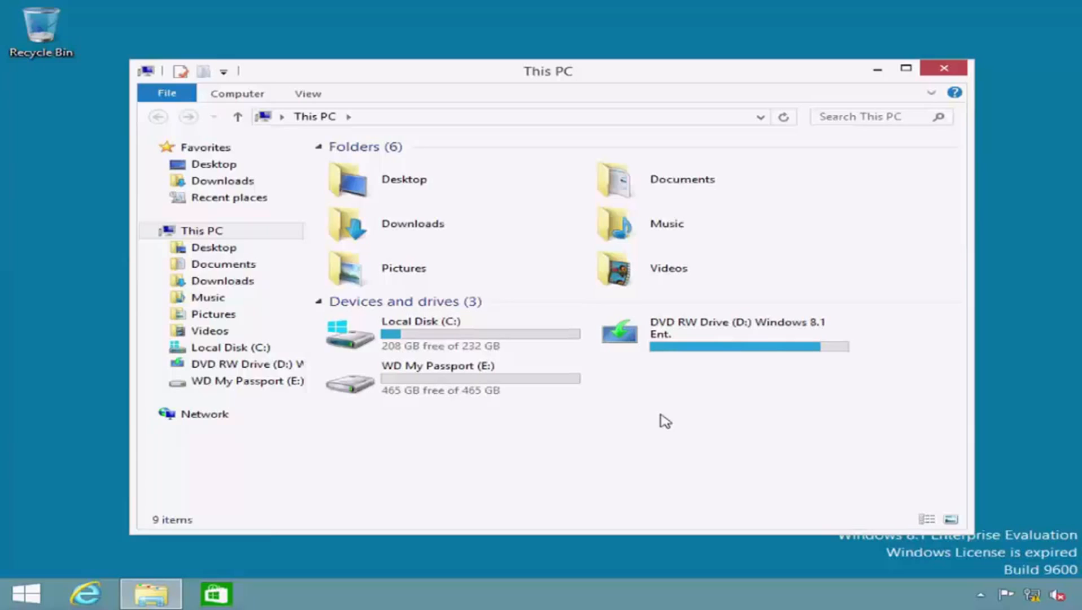
left_click(553, 336)
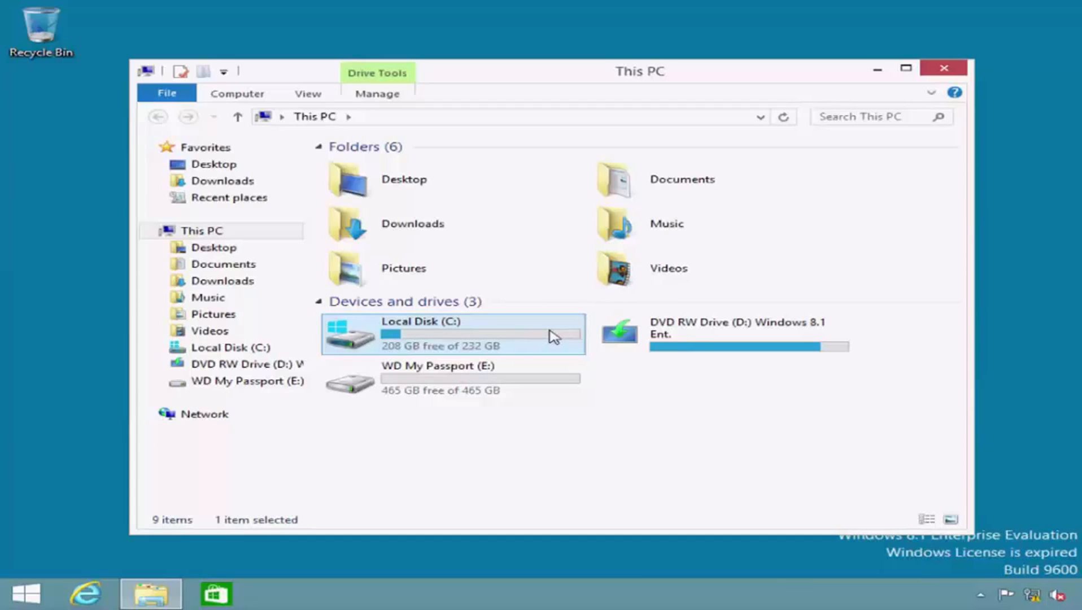
left_click(818, 330)
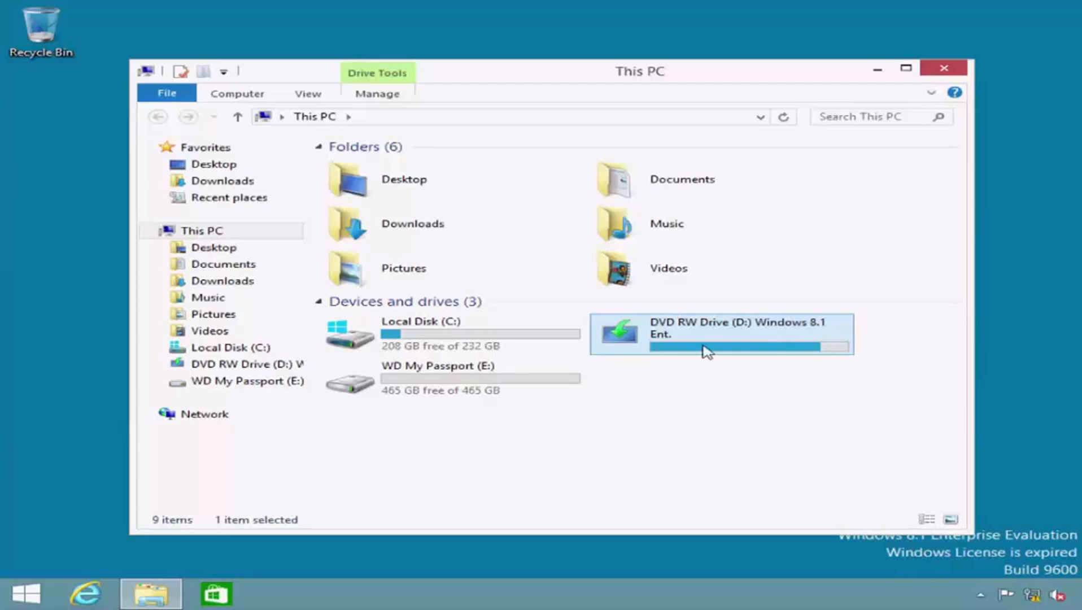
left_click(536, 379)
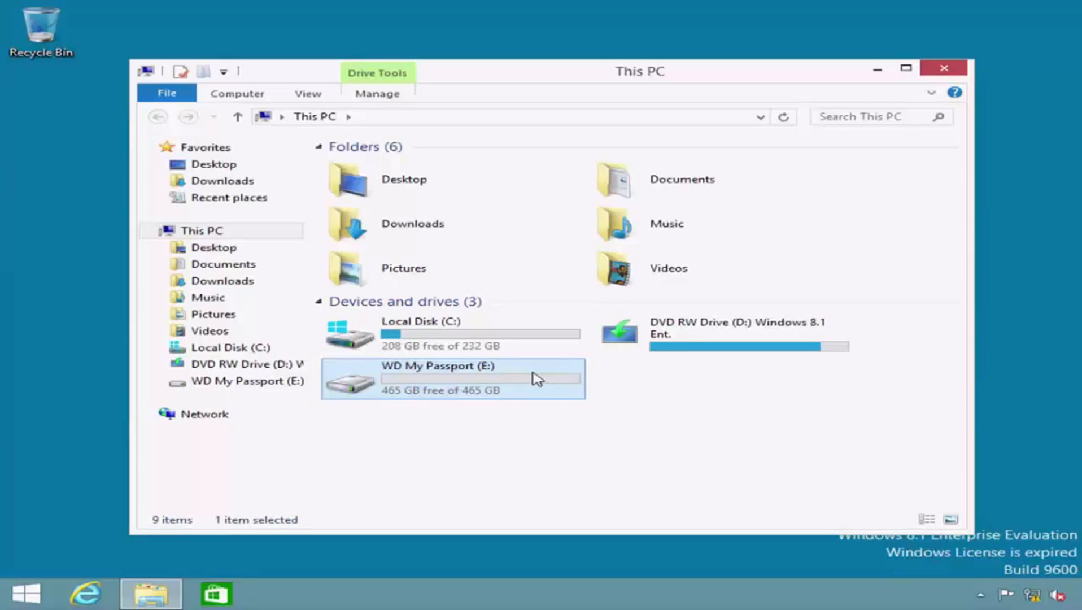
Browse the Windows 8.1 Ent. DVD in a new window, locate install.wim in its sources folder, and close the Explorer windows.
right_click(736, 339)
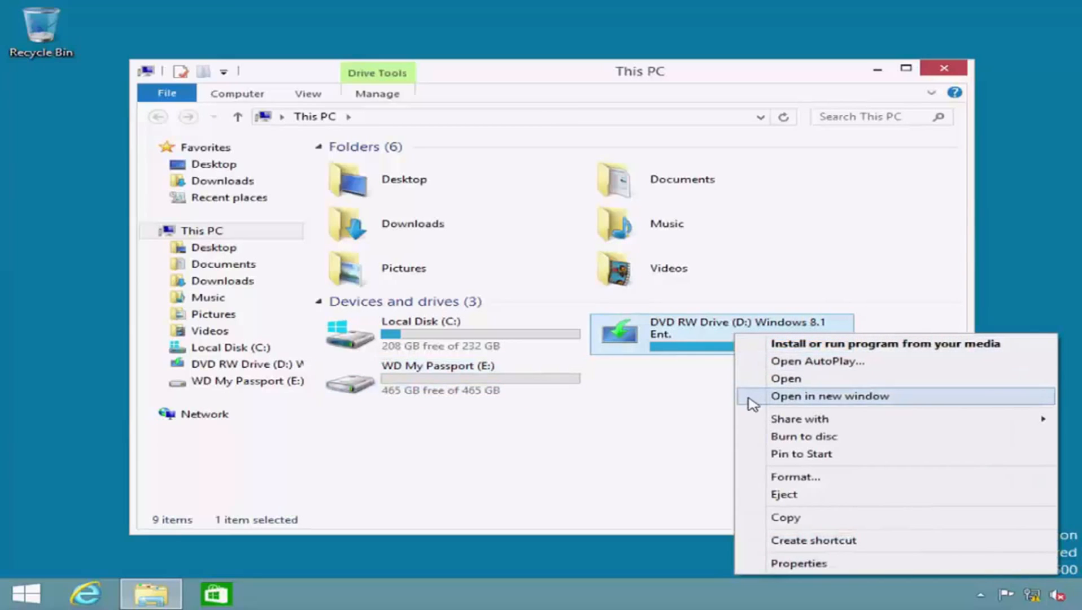
left_click(901, 402)
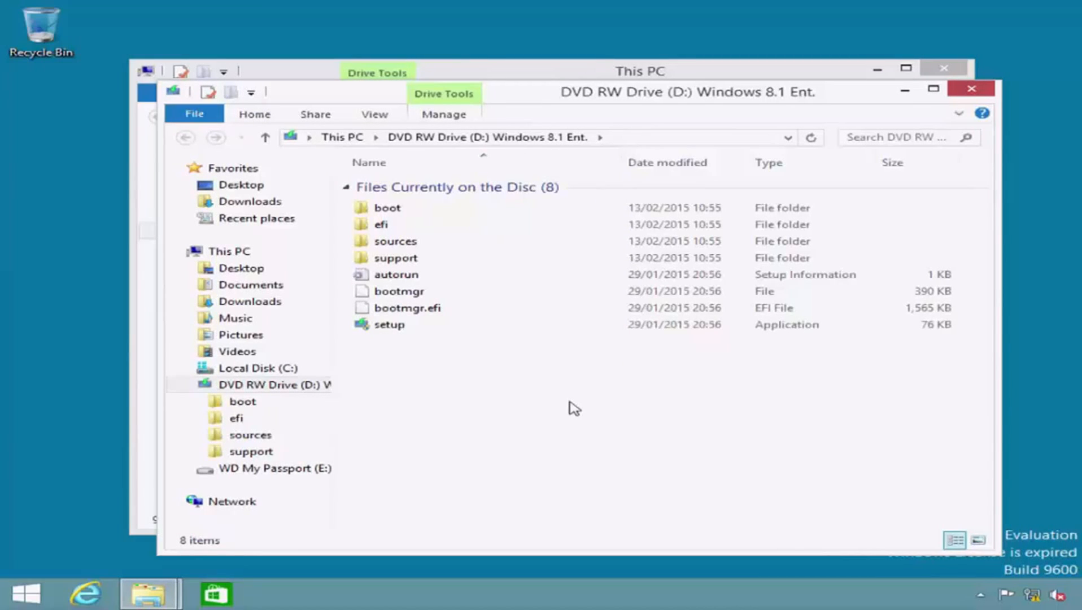
left_click(443, 246)
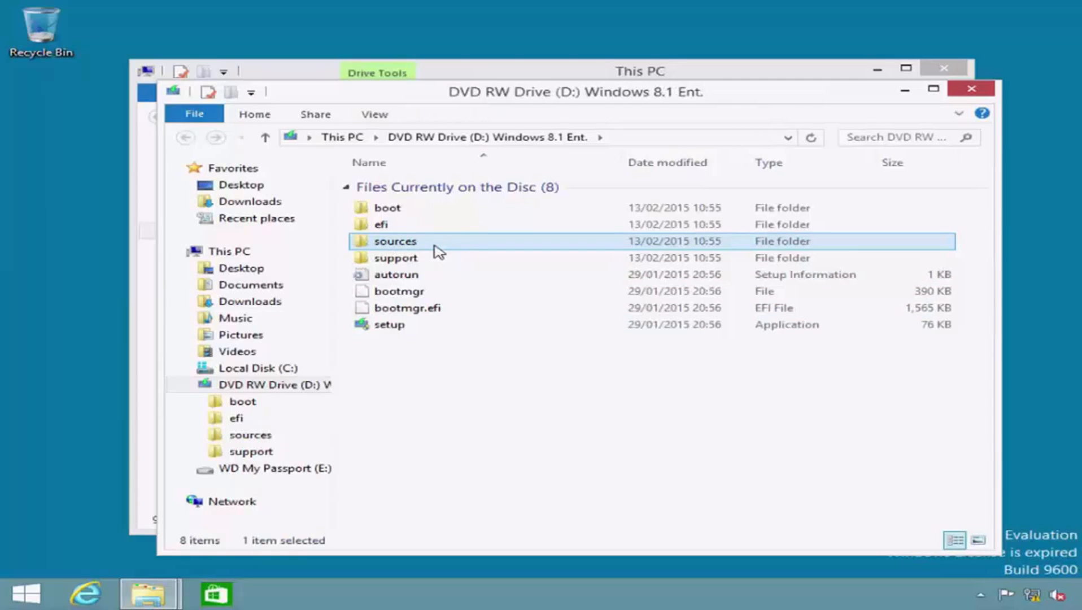
double_click(437, 251)
left_click(411, 376)
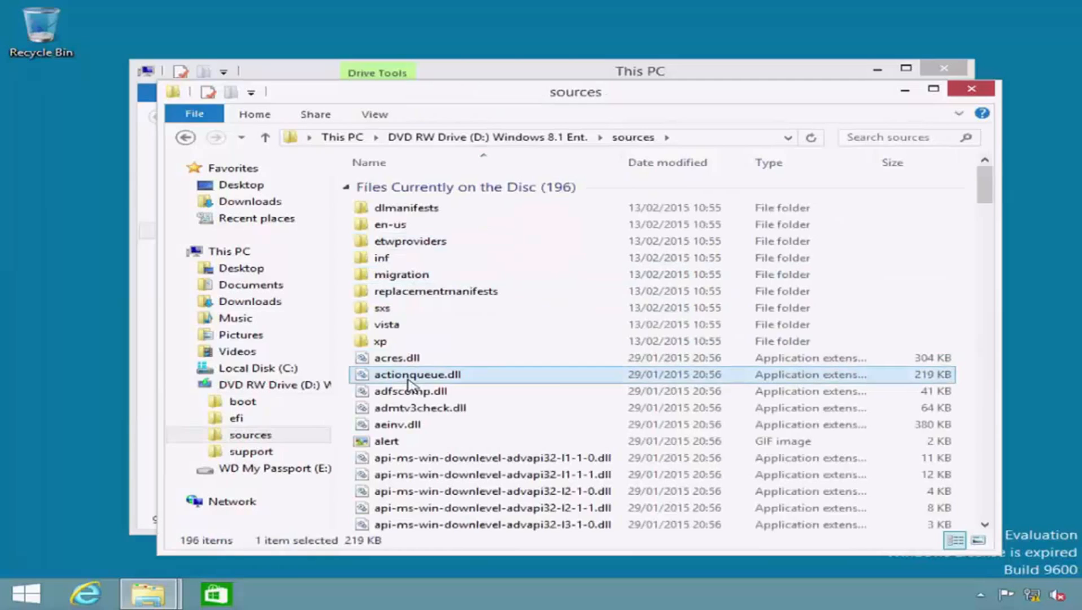
key("i")
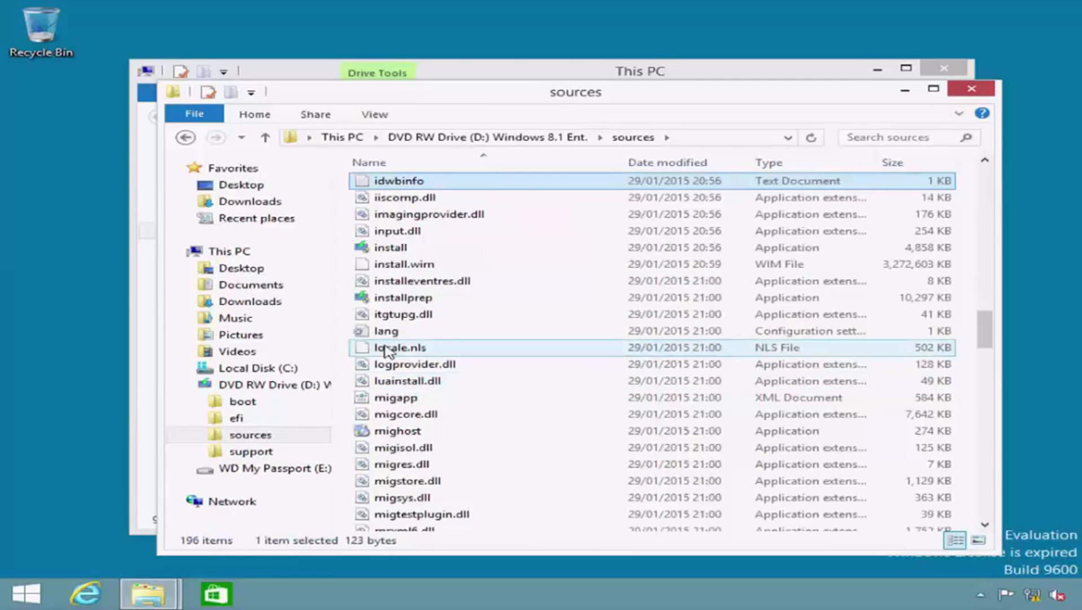
left_click(372, 265)
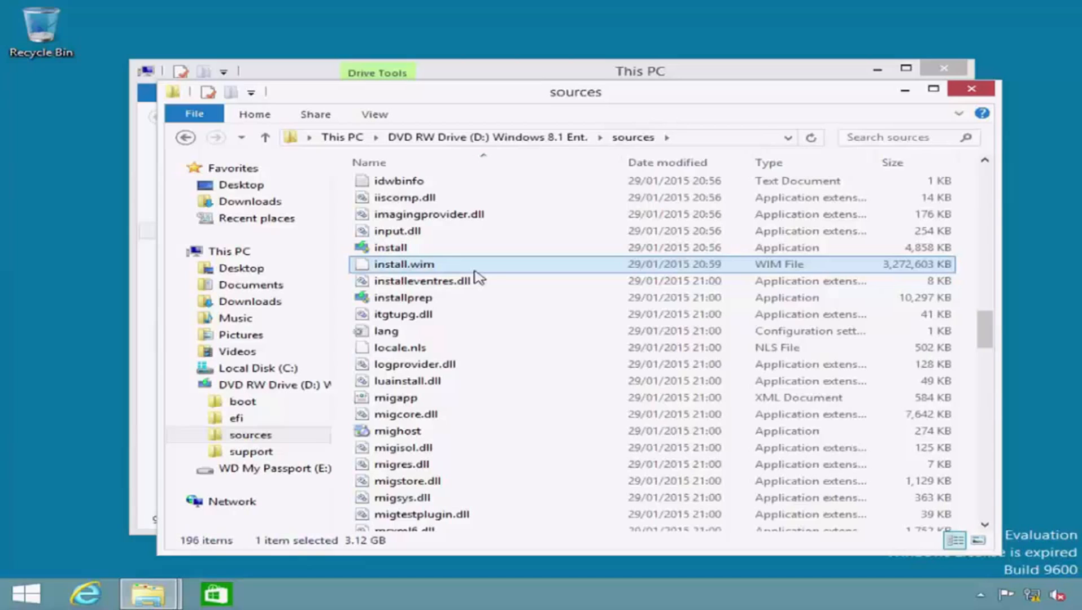
left_click(959, 91)
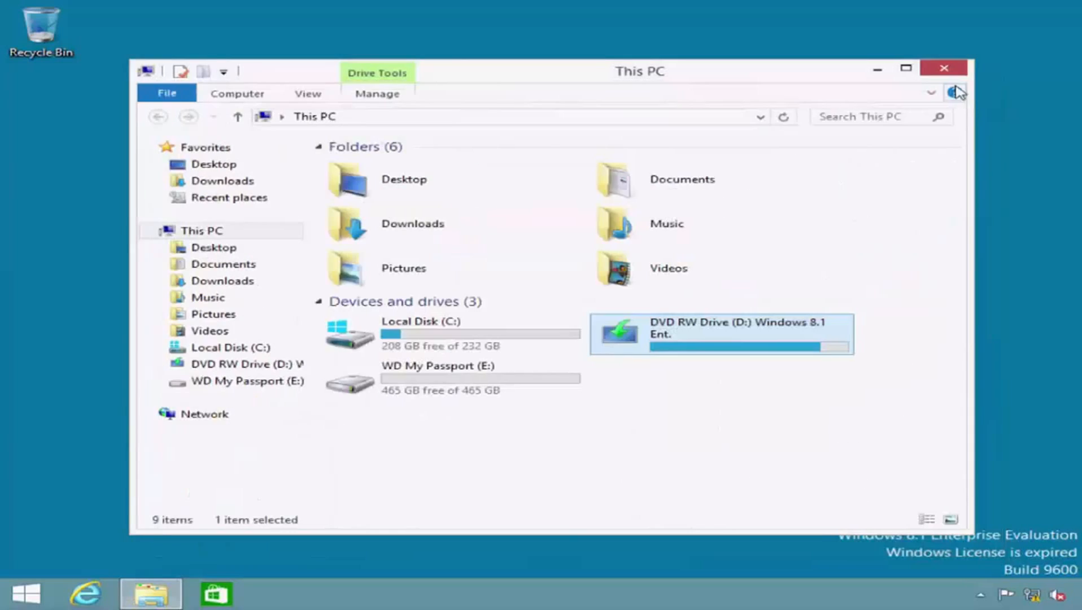
left_click(950, 70)
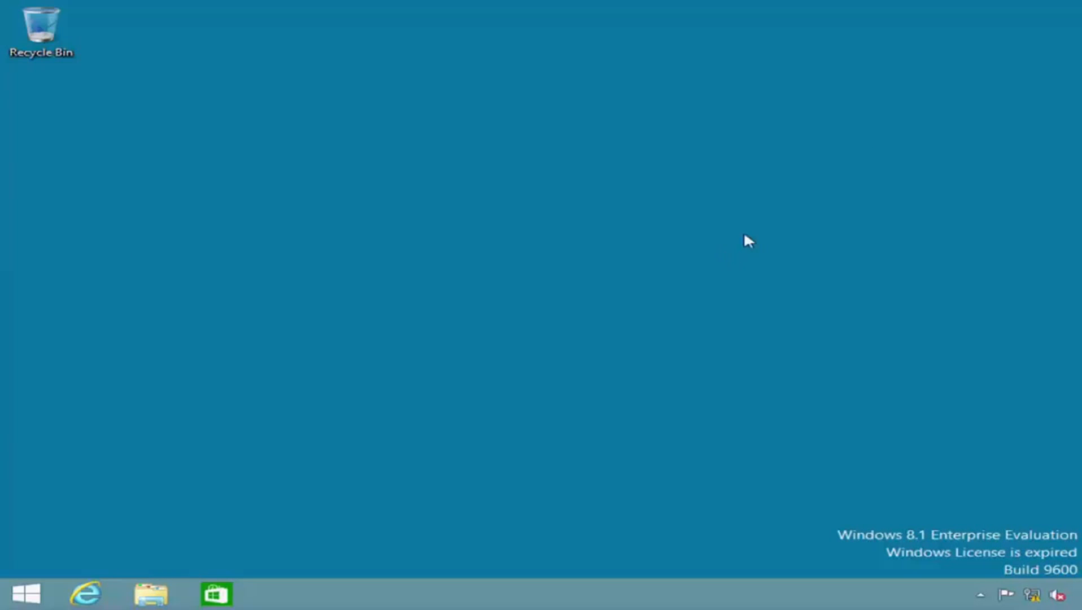
Search everywhere for "windows to go" and start the Windows To Go workspace creator.
mouse_move(1060, 38)
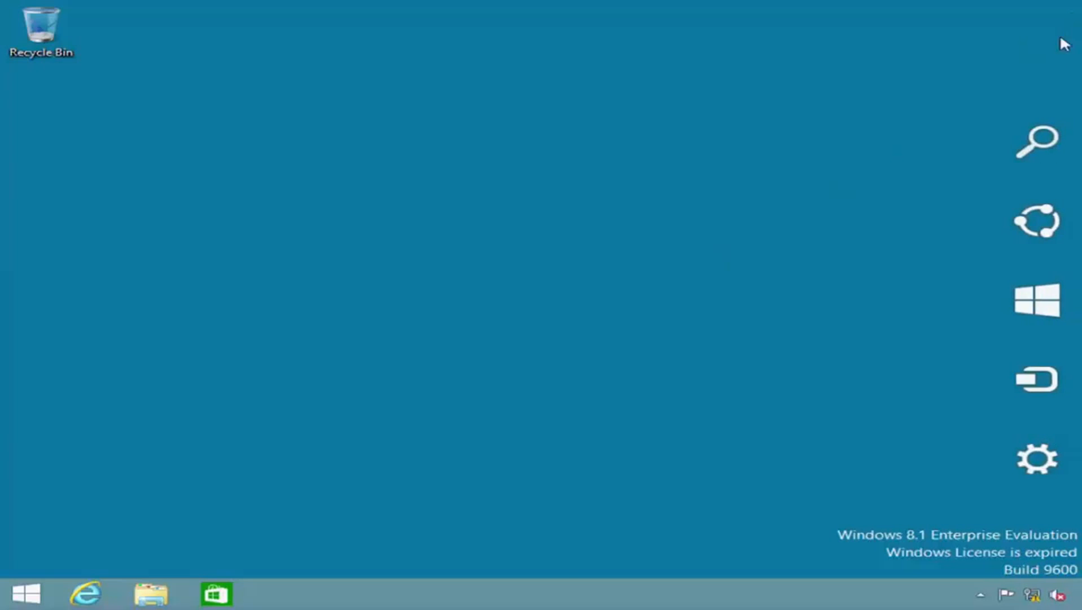
left_click(1028, 150)
type("w")
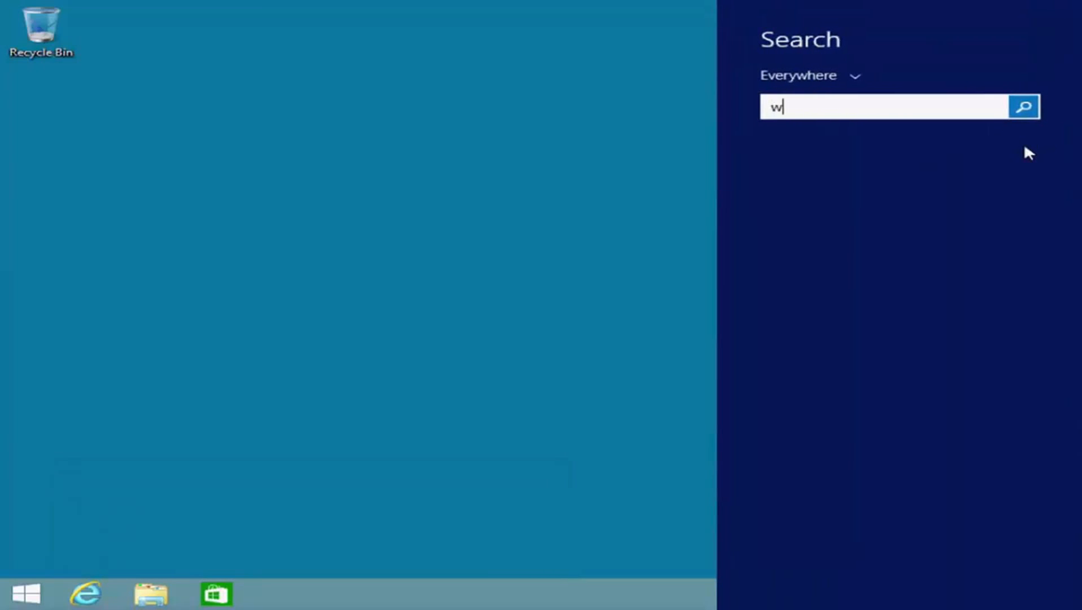
type("indows to go")
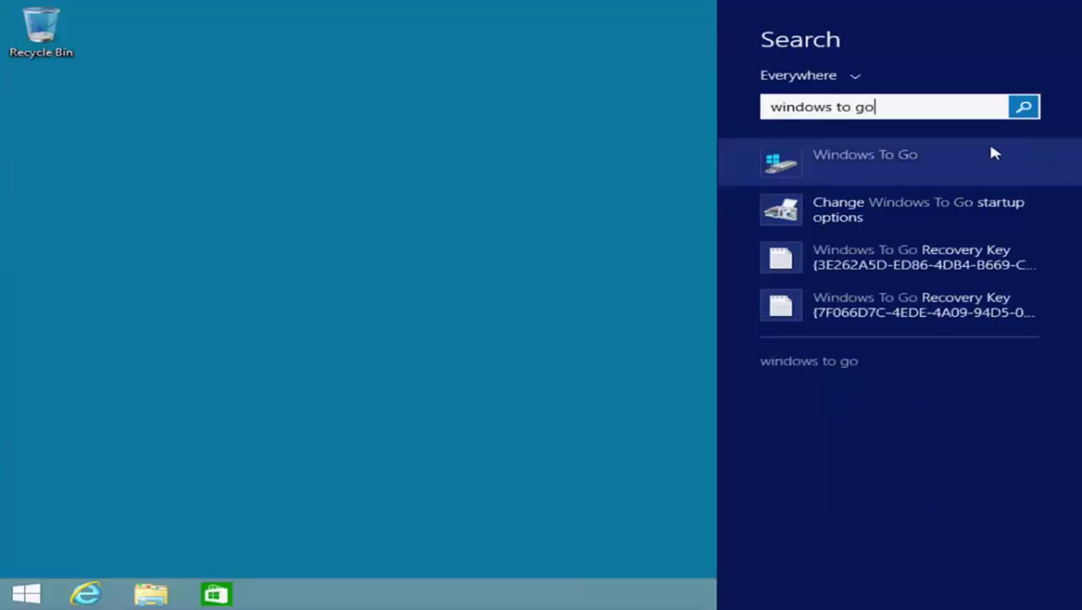
left_click(837, 164)
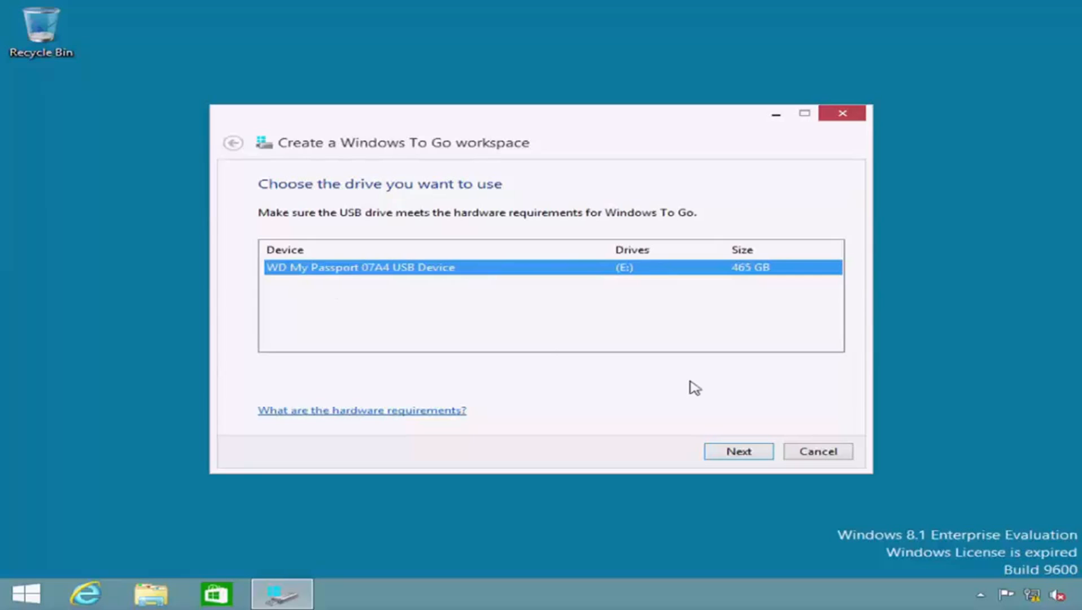
Choose the WD My Passport 07A4 USB Device and the Windows 8.1 Enterprise Evaluation image at D:\sources\install.wim for the workspace.
left_click(756, 452)
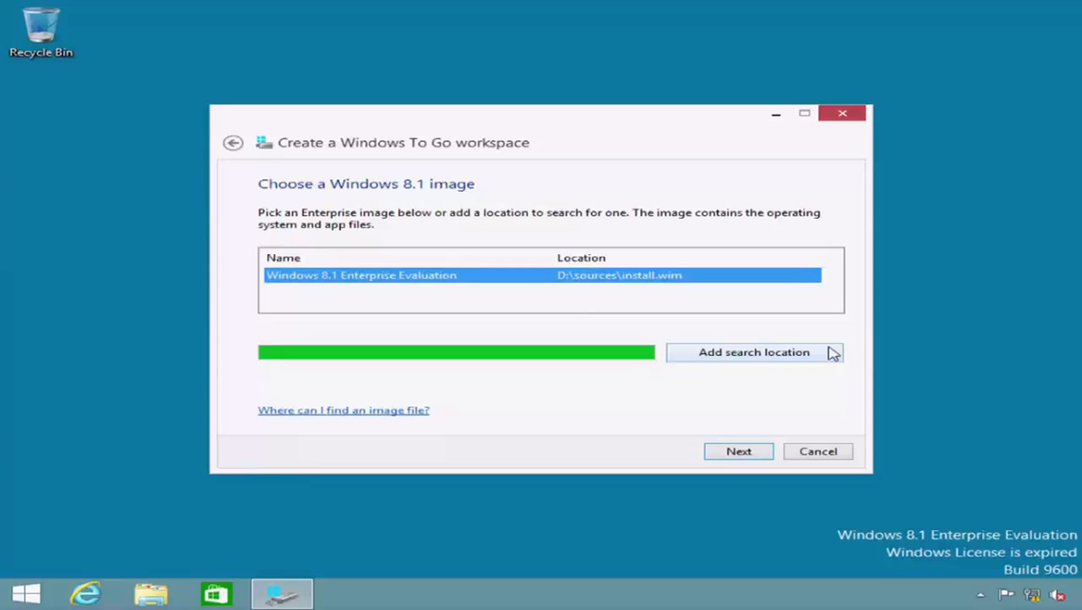
left_click(760, 450)
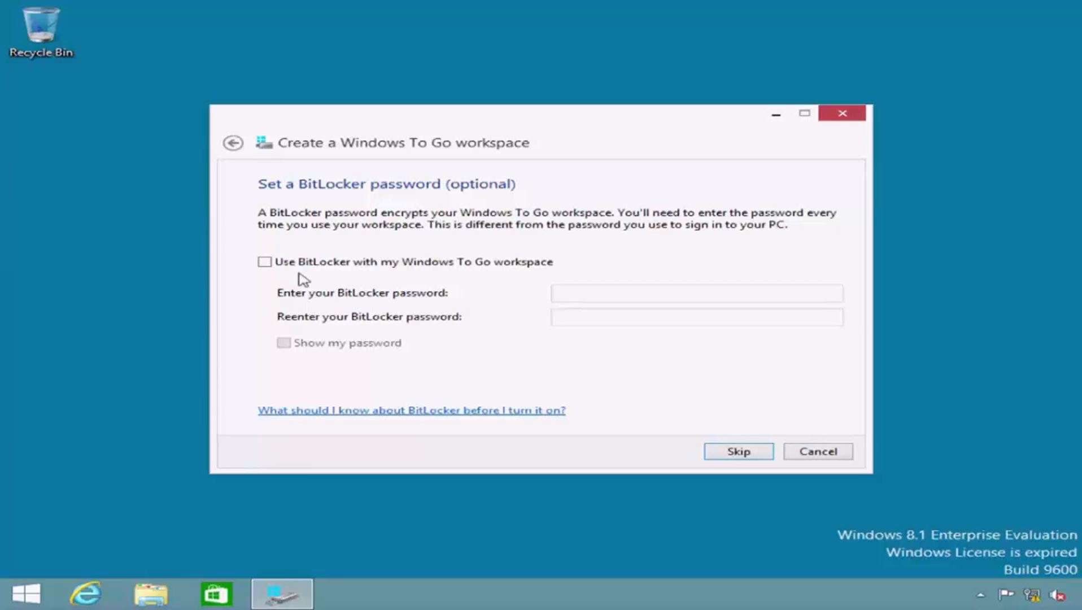
Enable BitLocker for the Windows To Go workspace, enter and re-enter the BitLocker password, and continue.
left_click(265, 262)
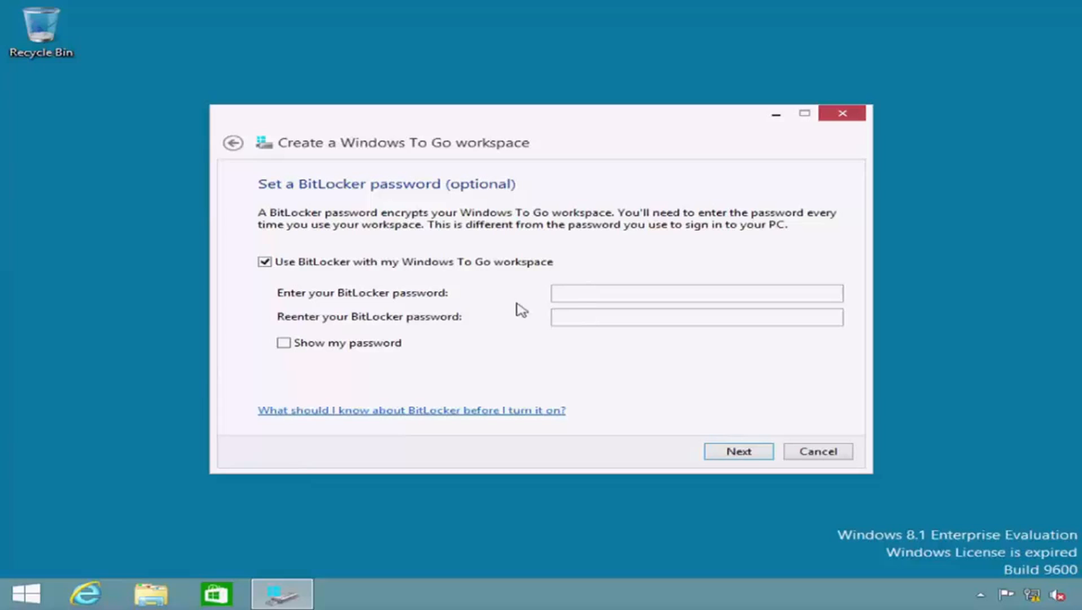
left_click(583, 296)
type("•••••••••")
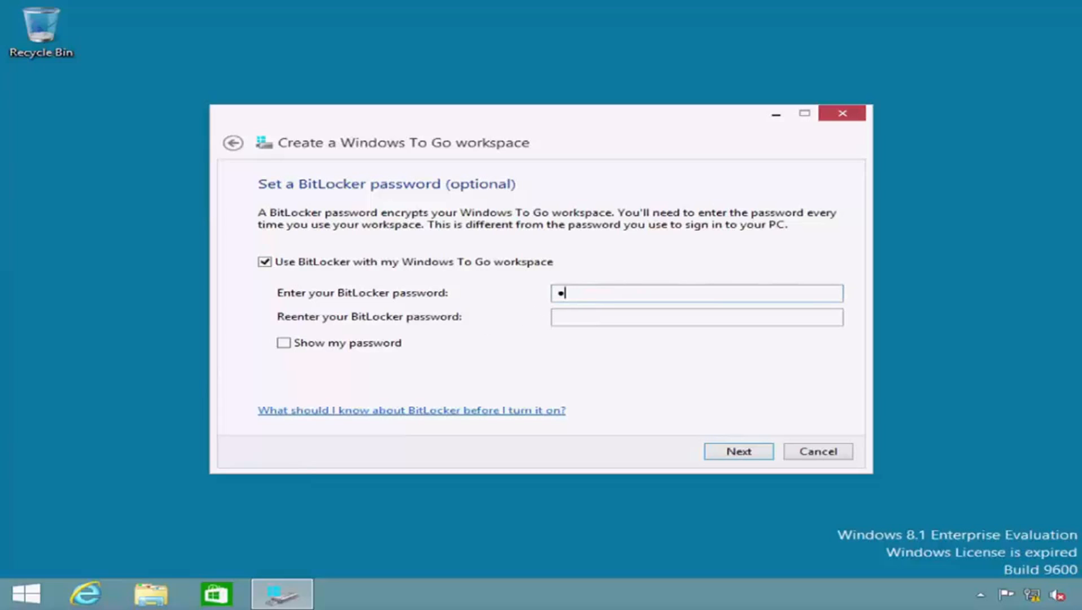
key("Tab")
type("•••••••••")
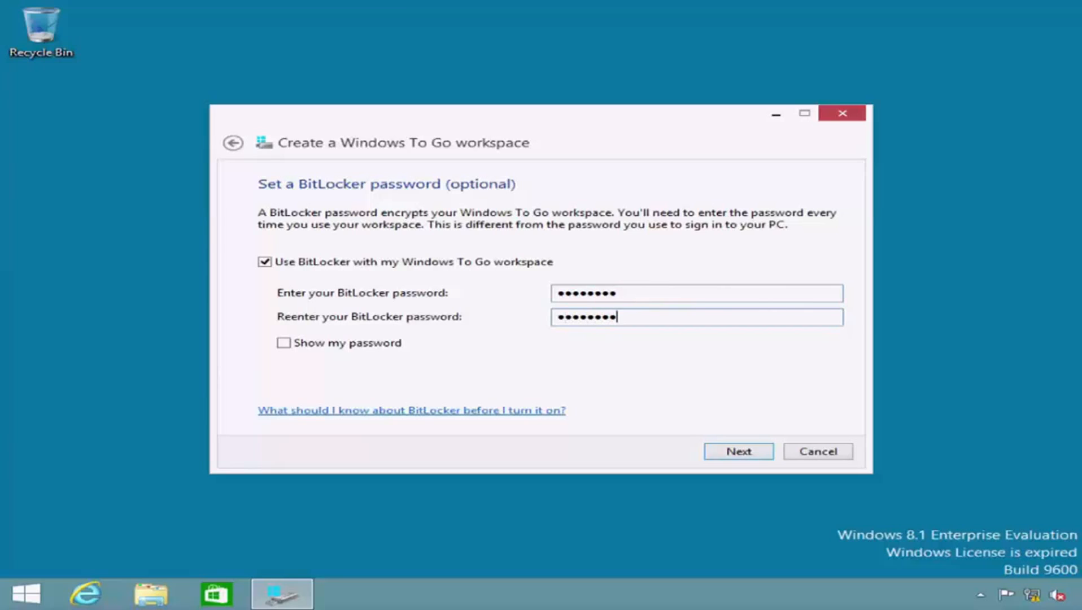
left_click(739, 451)
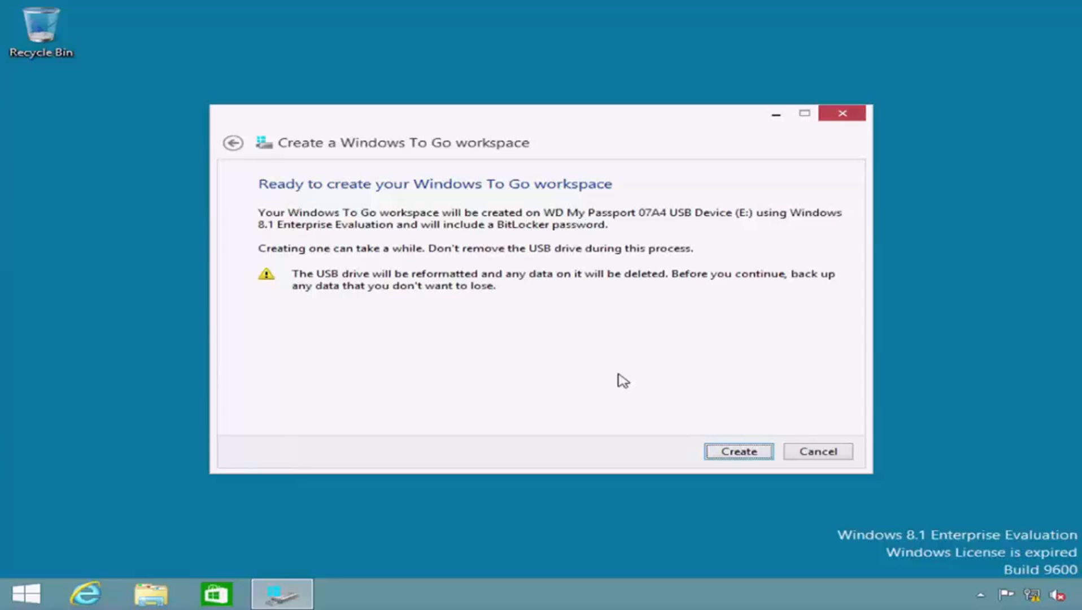
Create the Windows To Go workspace and save the boot option as Yes without restarting.
left_click(760, 455)
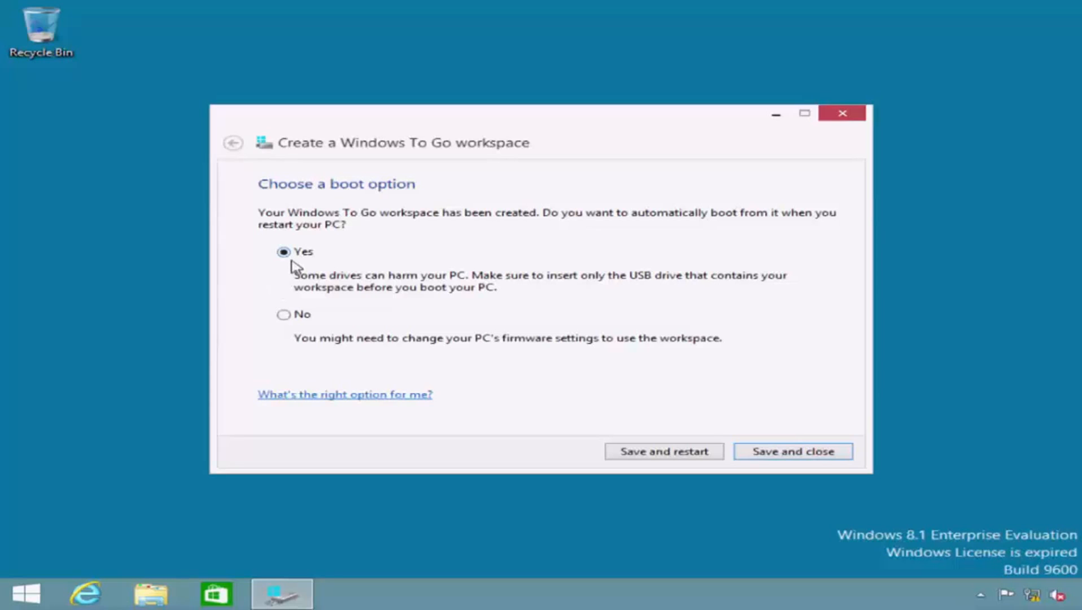
left_click(814, 454)
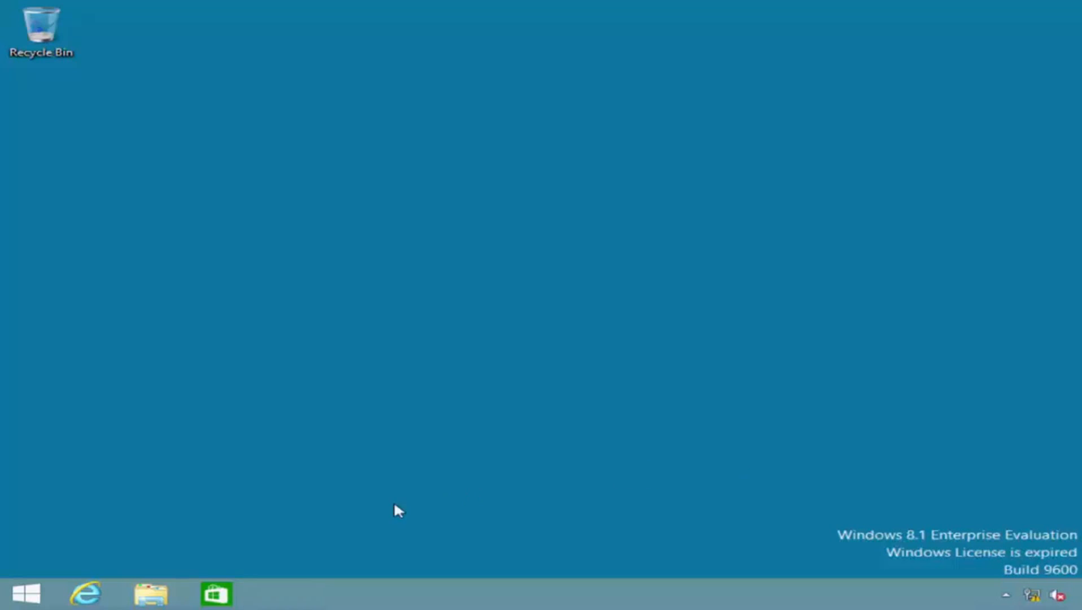
Check which drives File Explorer lists under This PC and close the window.
left_click(168, 590)
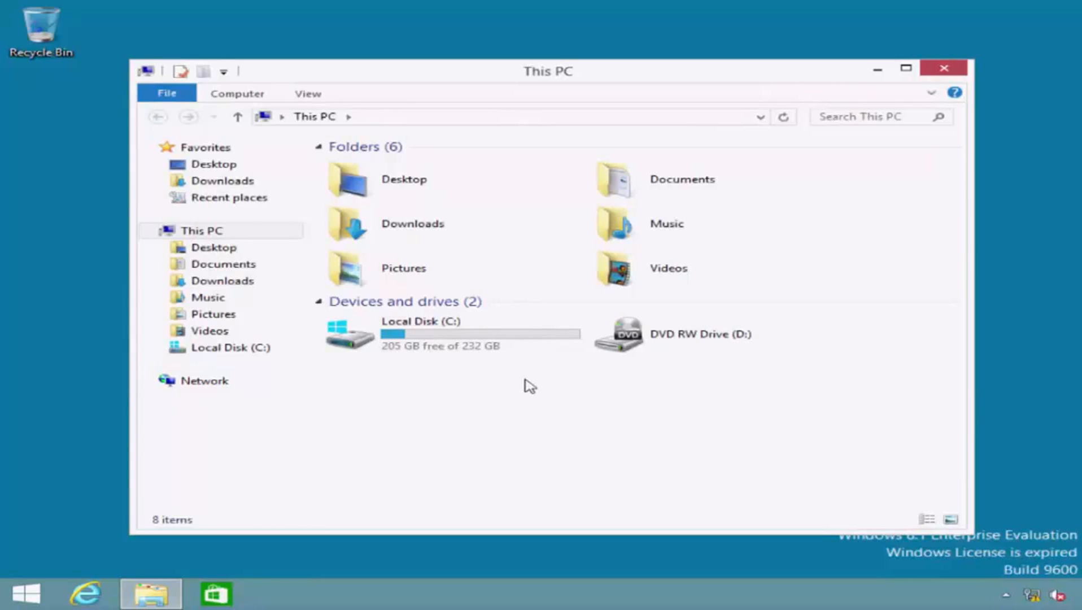
left_click(942, 70)
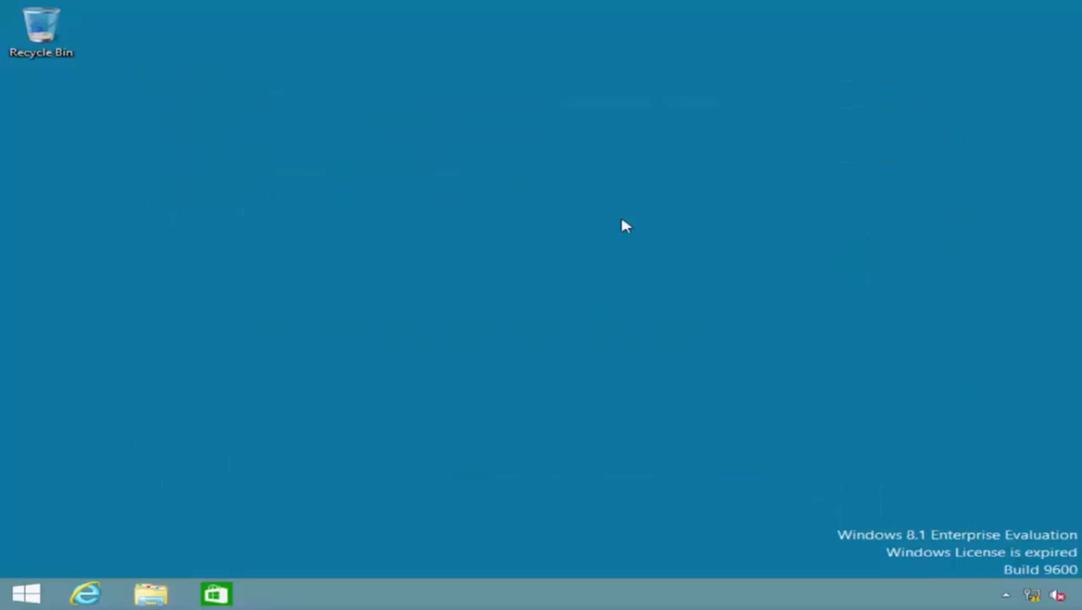
Open Disk Management maximized, examine the partitions on Disk 0 and Disk 1, and close it.
right_click(47, 580)
left_click(181, 404)
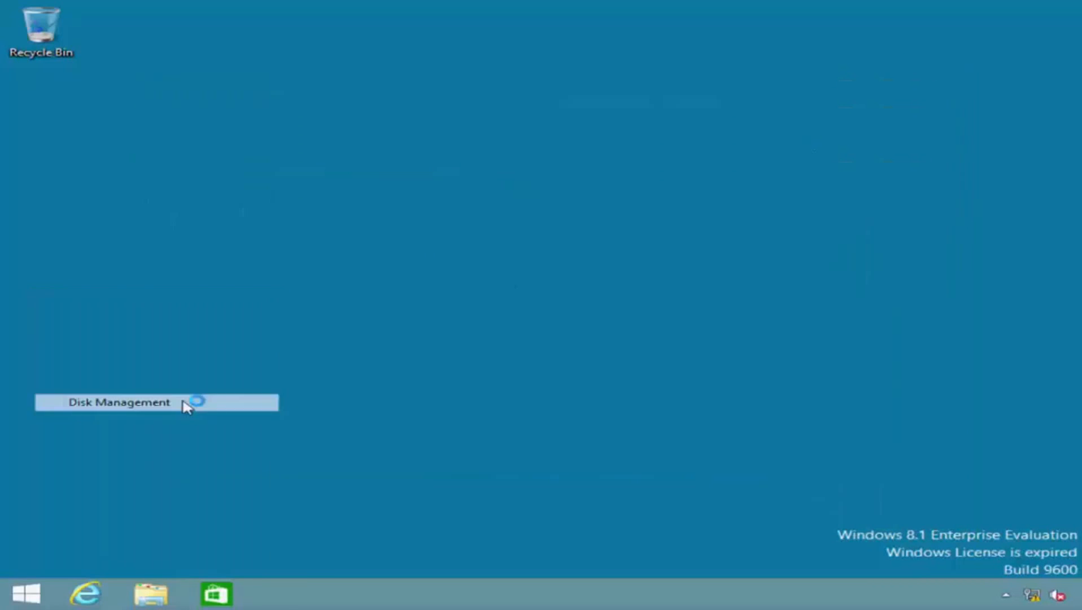
left_click(607, 9)
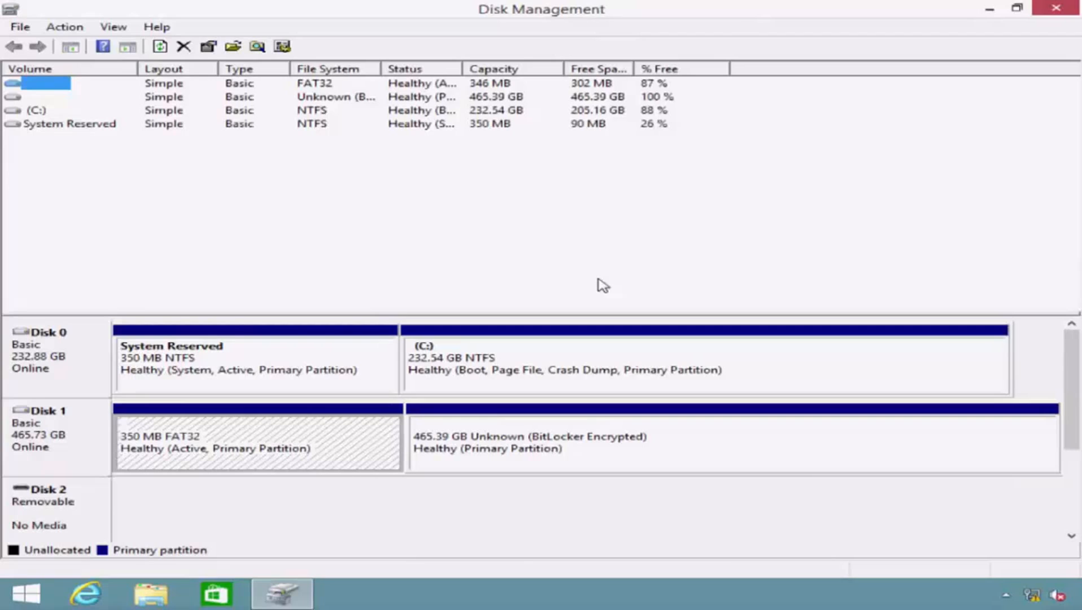
left_click(100, 356)
left_click(99, 432)
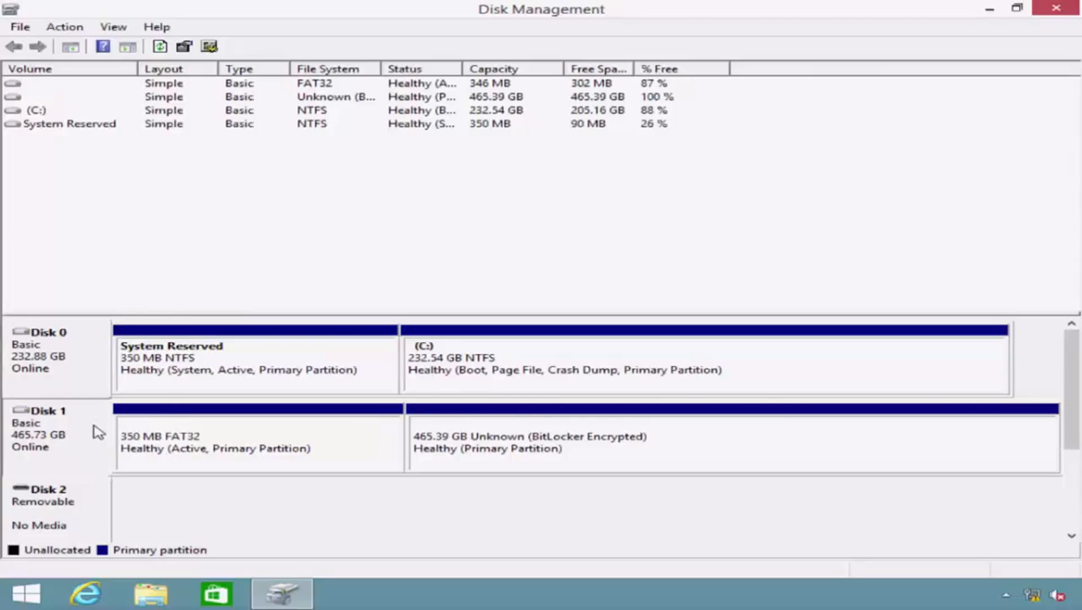
left_click(98, 368)
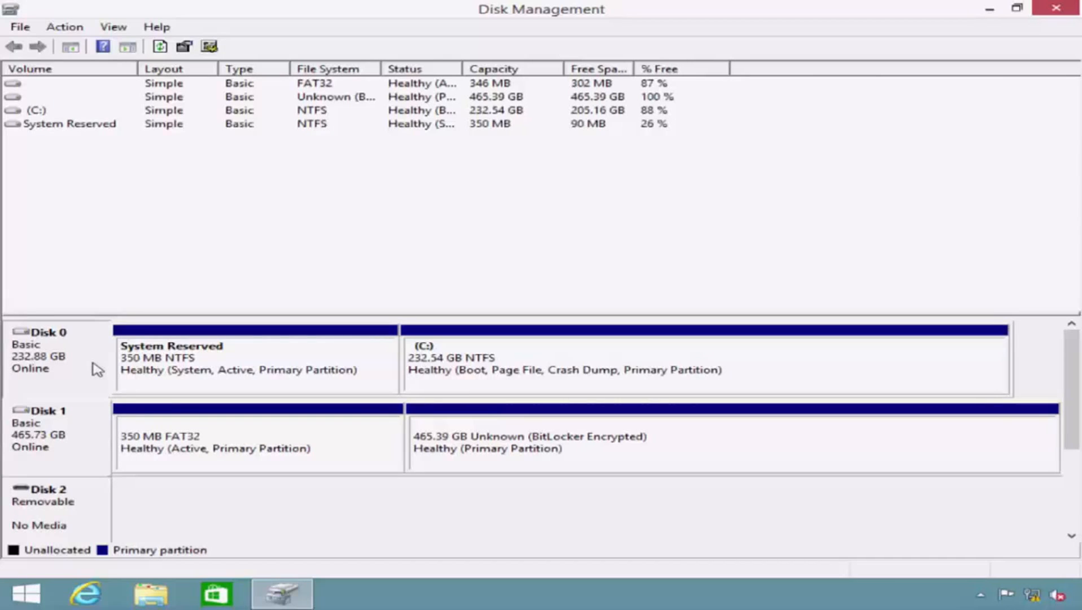
left_click(531, 355)
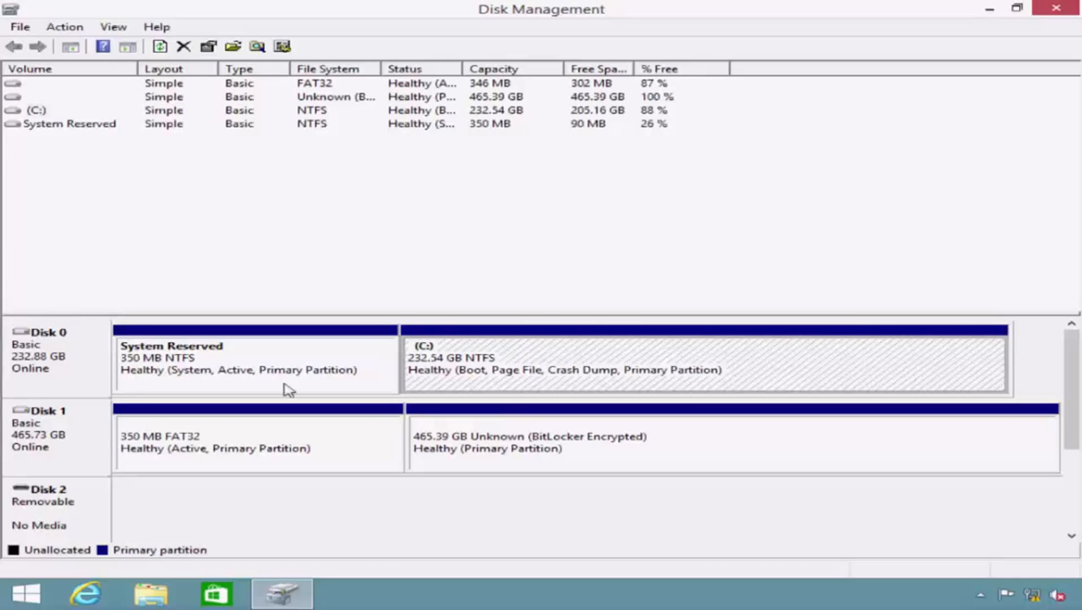
left_click(90, 451)
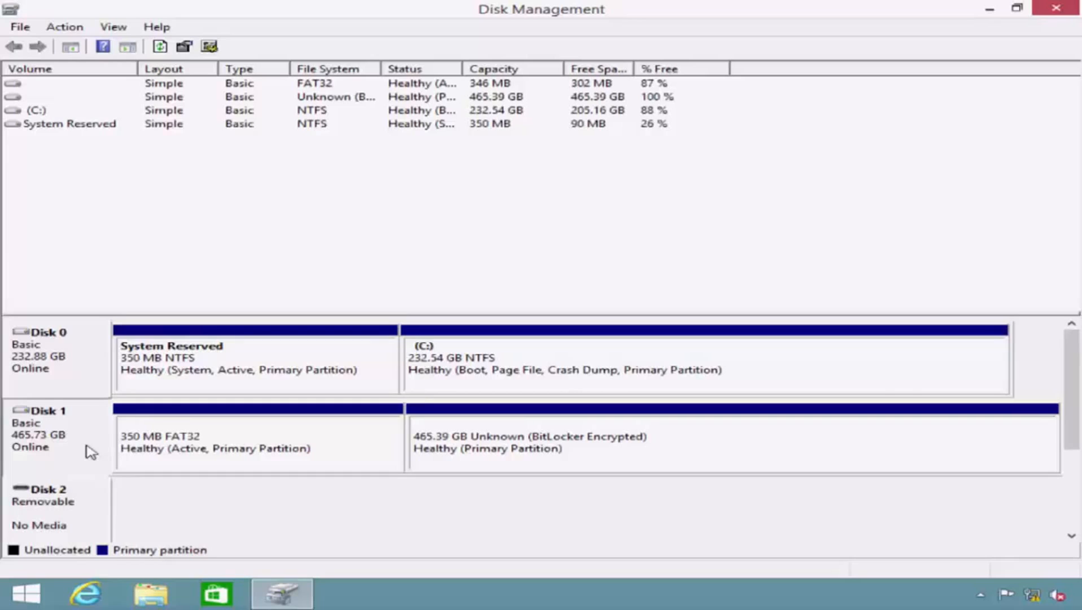
left_click(273, 437)
left_click(714, 442)
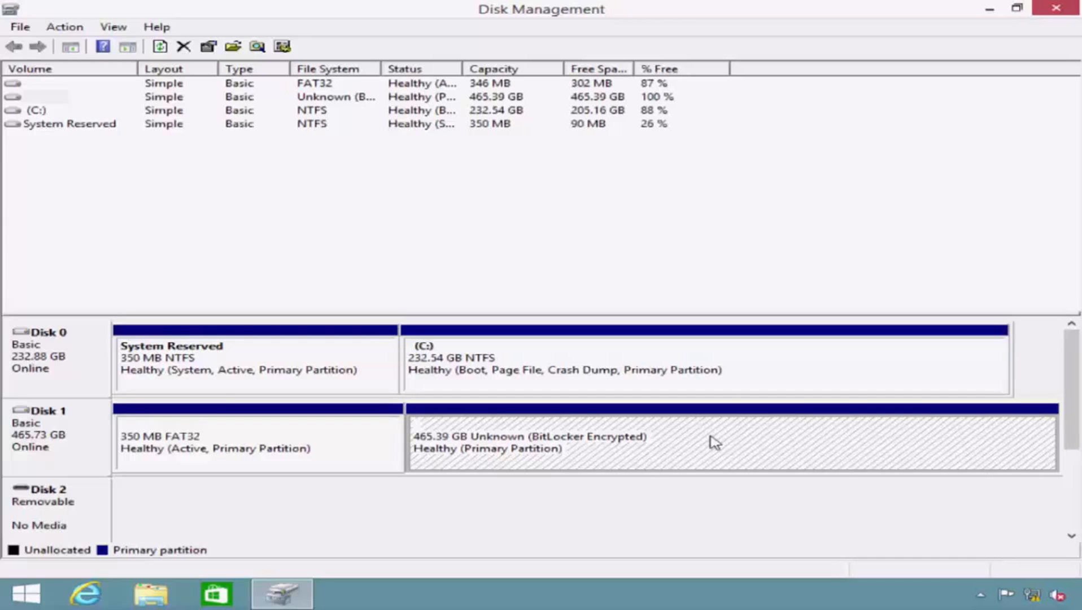
left_click(1055, 8)
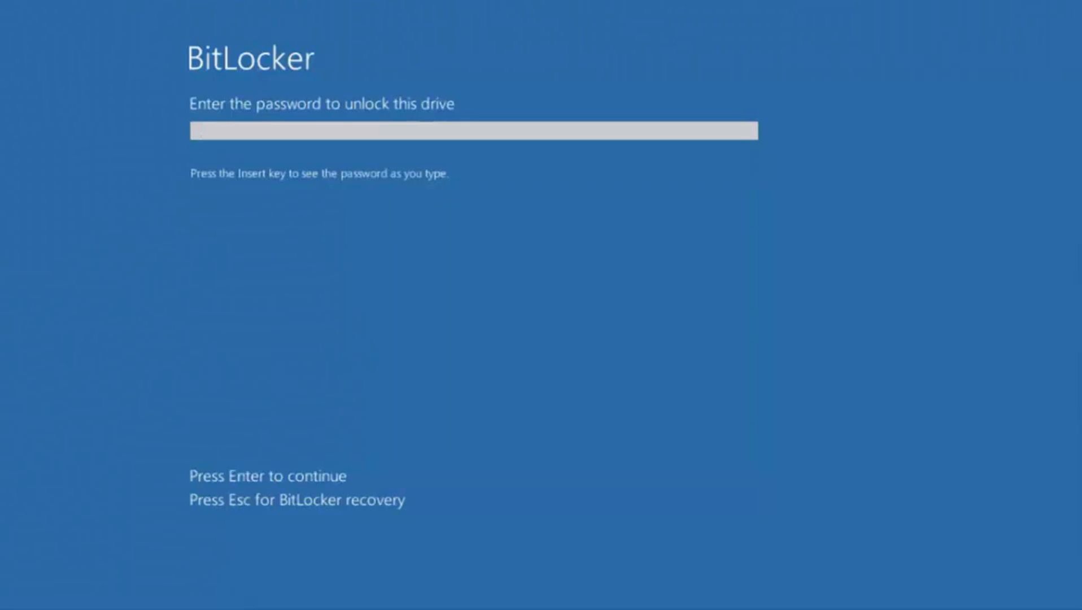
Unlock the Windows To Go drive at startup with the BitLocker password.
type("•••••••••")
key("Return")
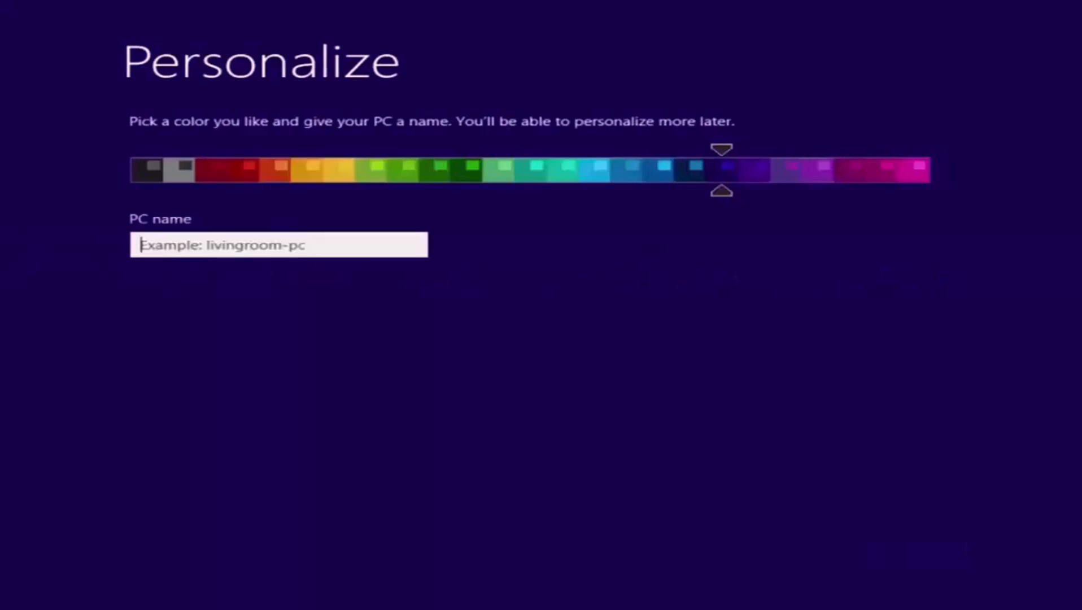
Name the PC Win2Go and accept the express settings in Windows setup.
type("Wi")
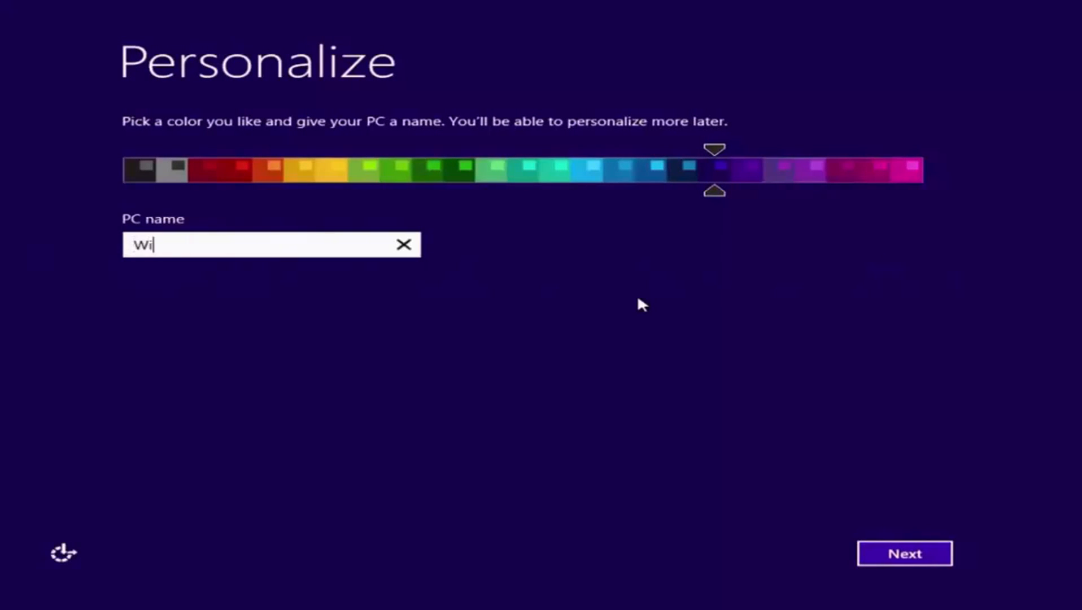
type("n2Go")
left_click(923, 566)
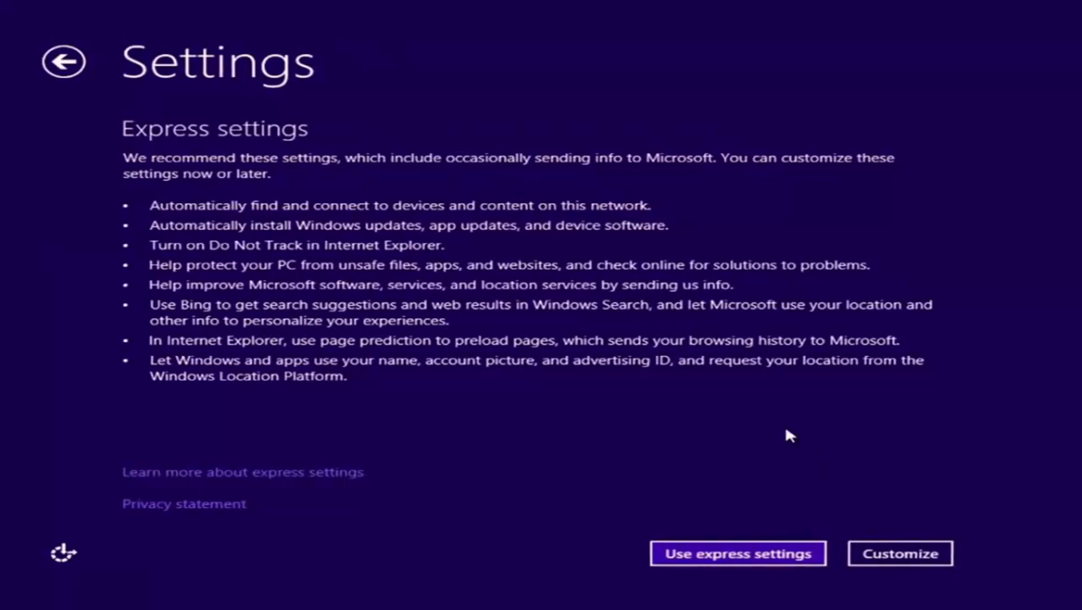
left_click(818, 564)
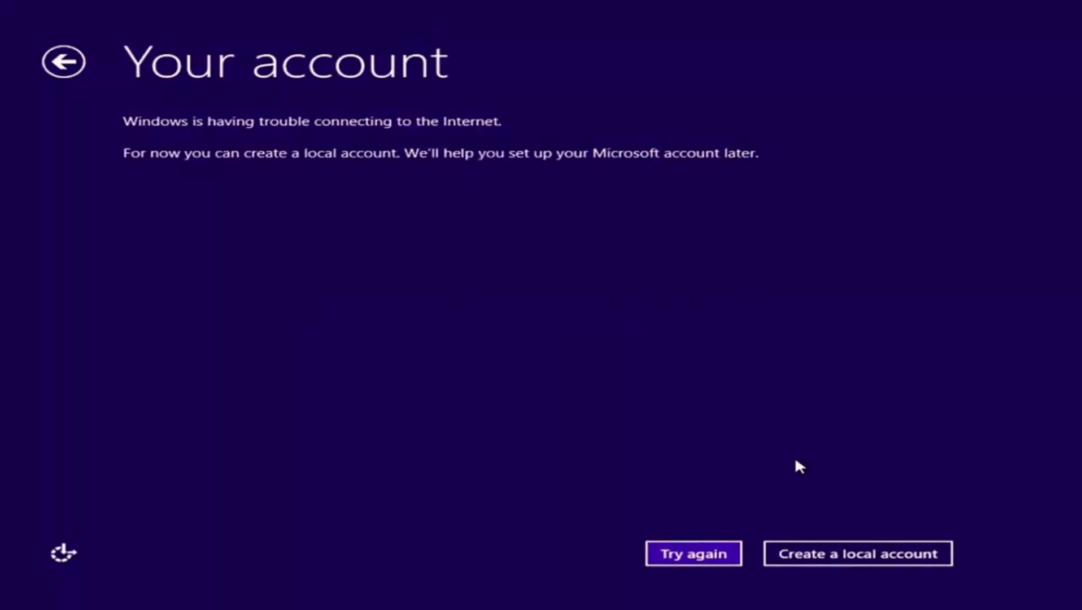
Create a local account with the user's first name and no password, and finish setup.
left_click(933, 549)
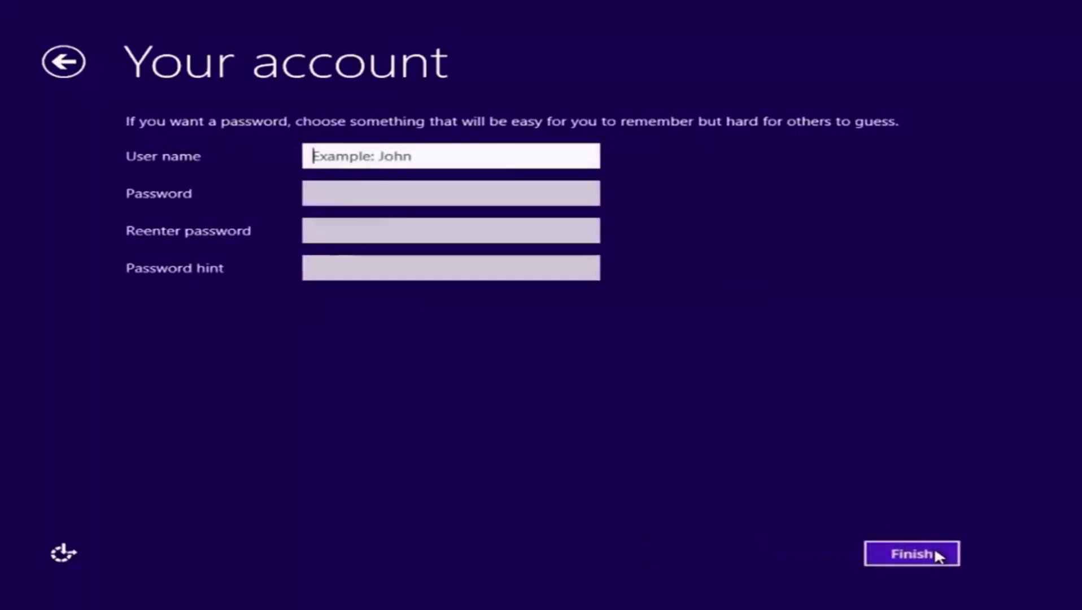
type("Will")
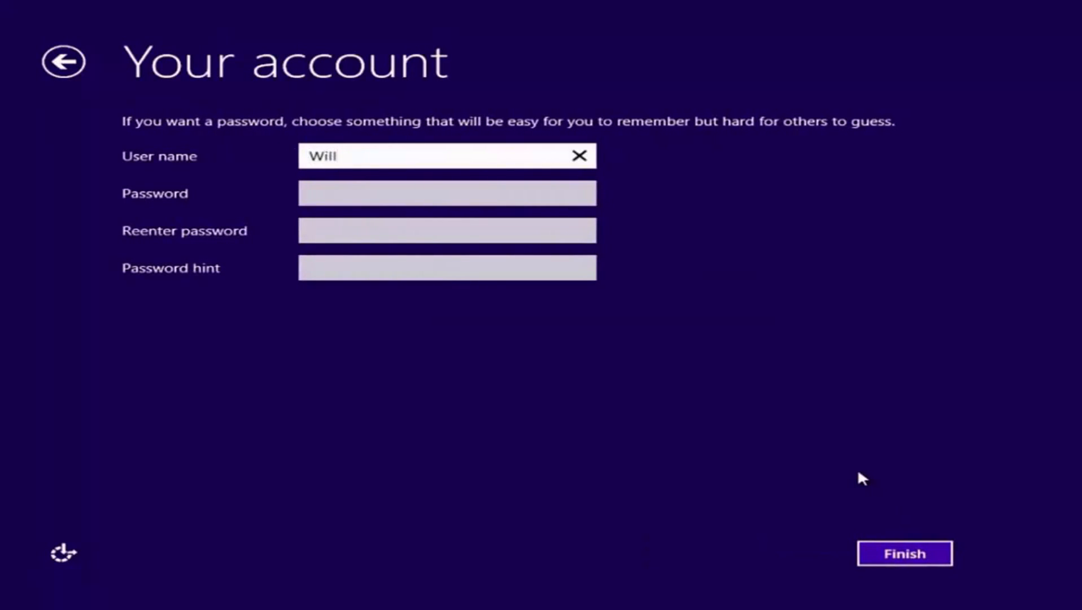
left_click(943, 554)
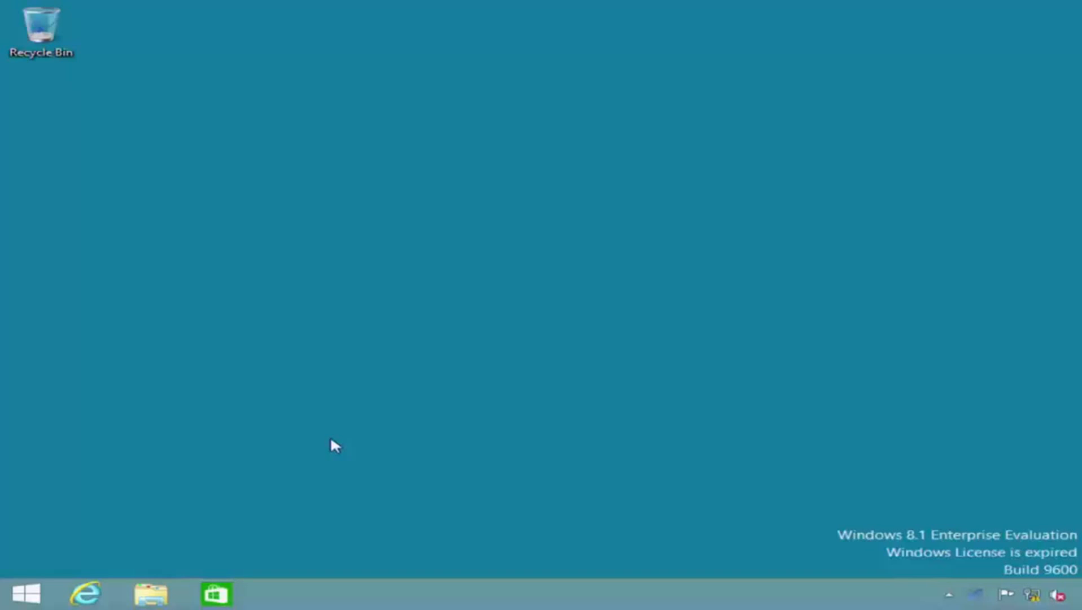
Check which drives File Explorer lists under This PC in the new workspace, including Local Disk (C:), and close the window.
left_click(151, 594)
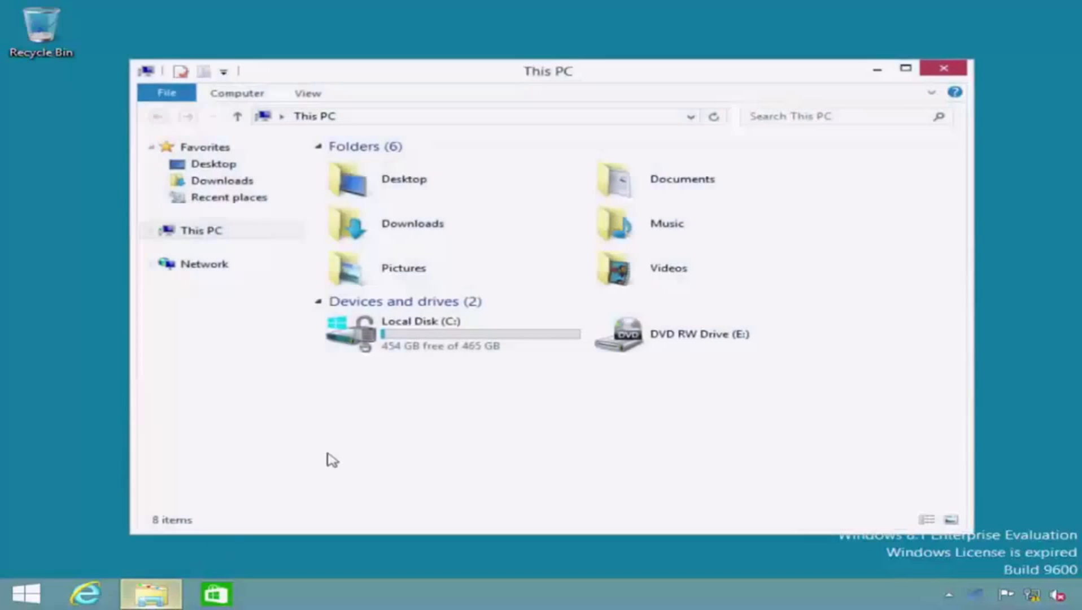
left_click(541, 351)
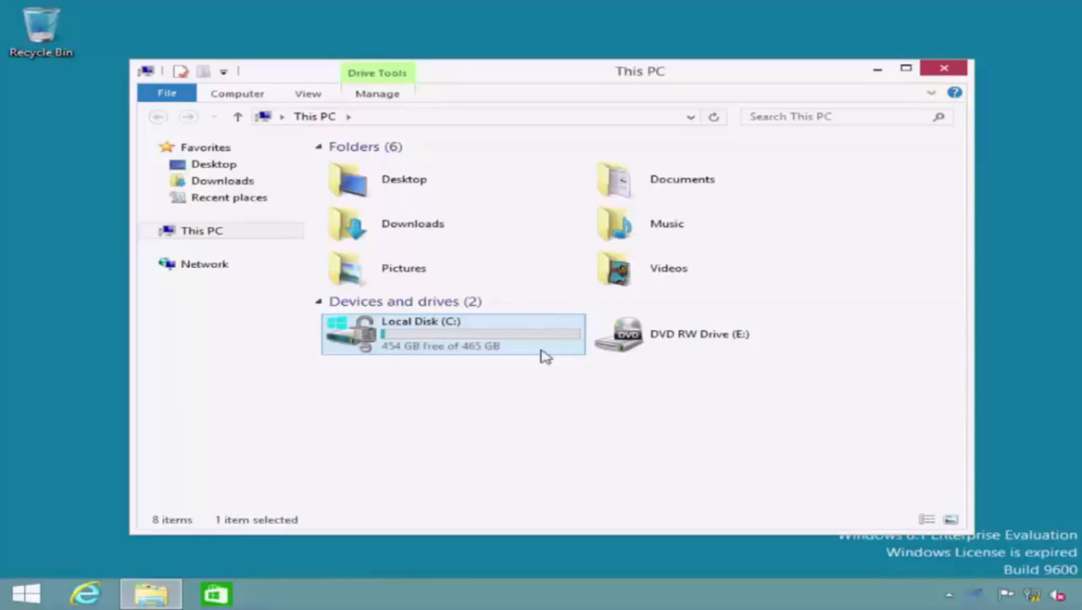
left_click(943, 67)
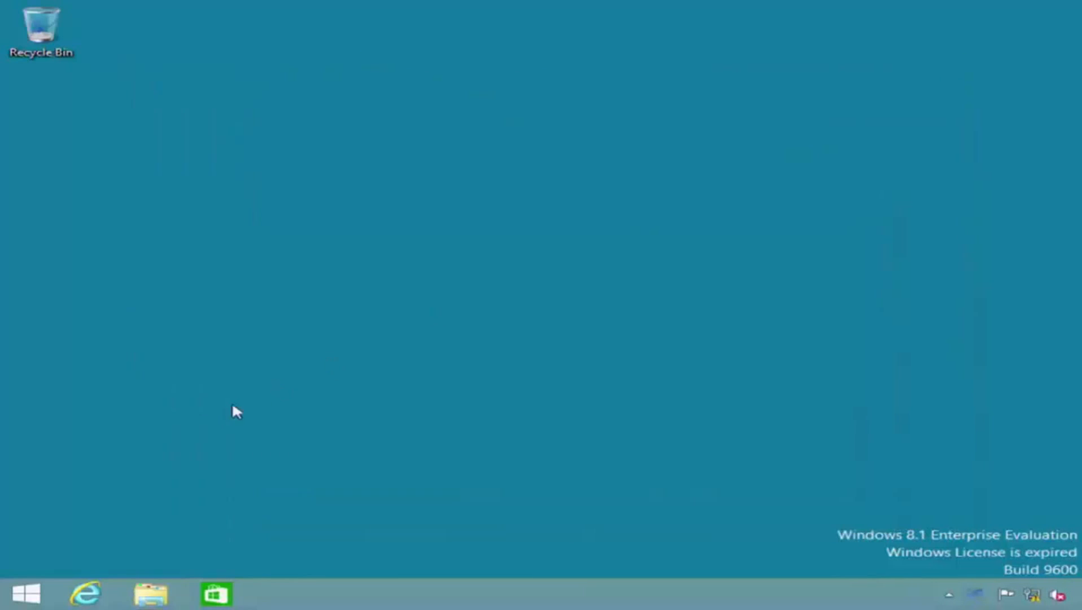
Open Disk Management maximized and compare the status and partitions of Disk 0 and Disk 1.
right_click(25, 593)
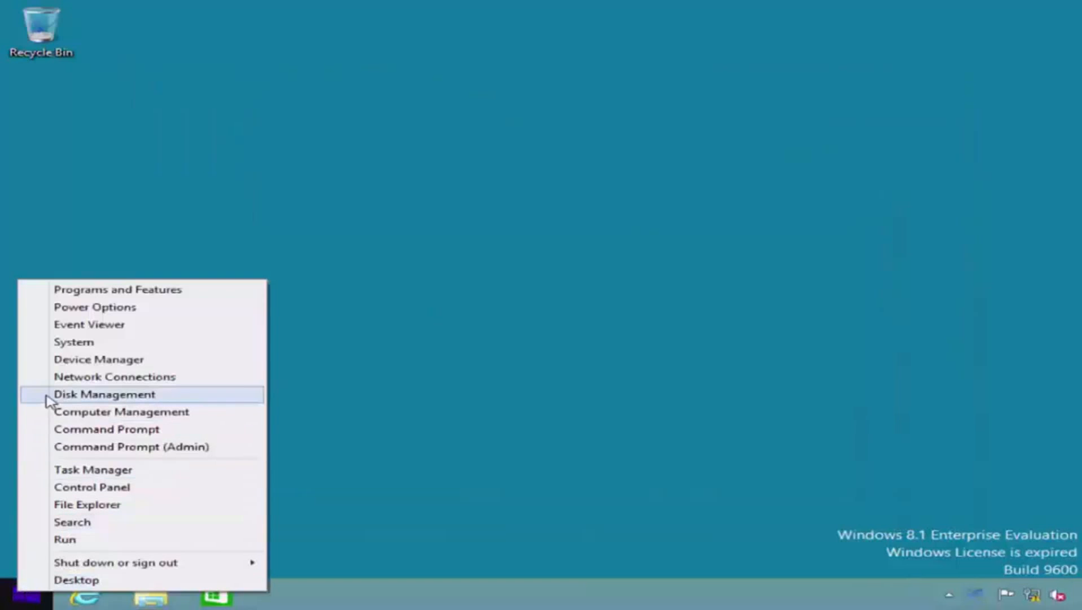
left_click(182, 394)
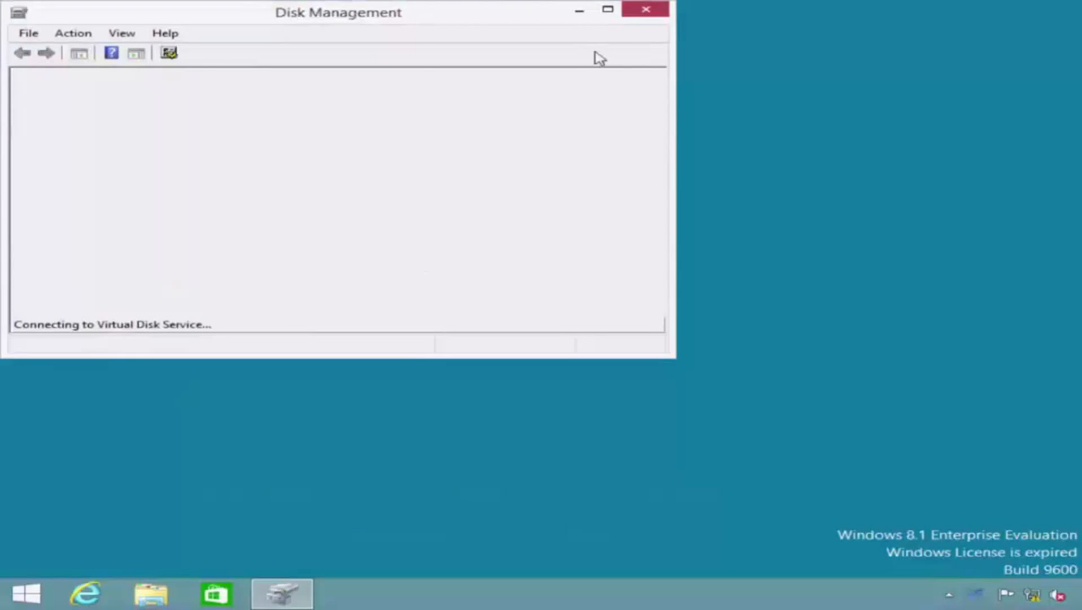
left_click(609, 12)
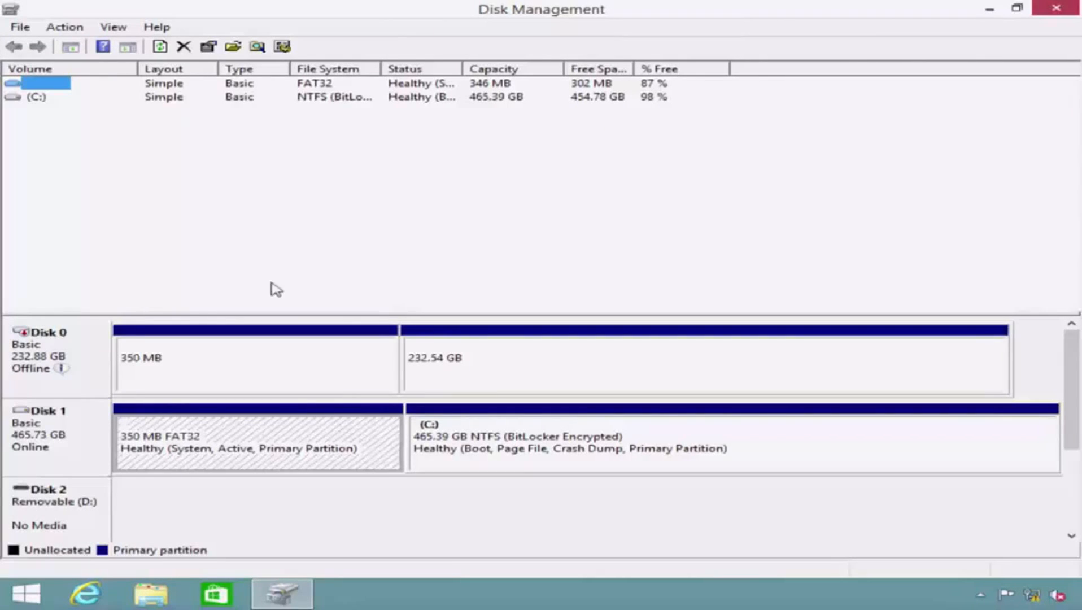
left_click(97, 349)
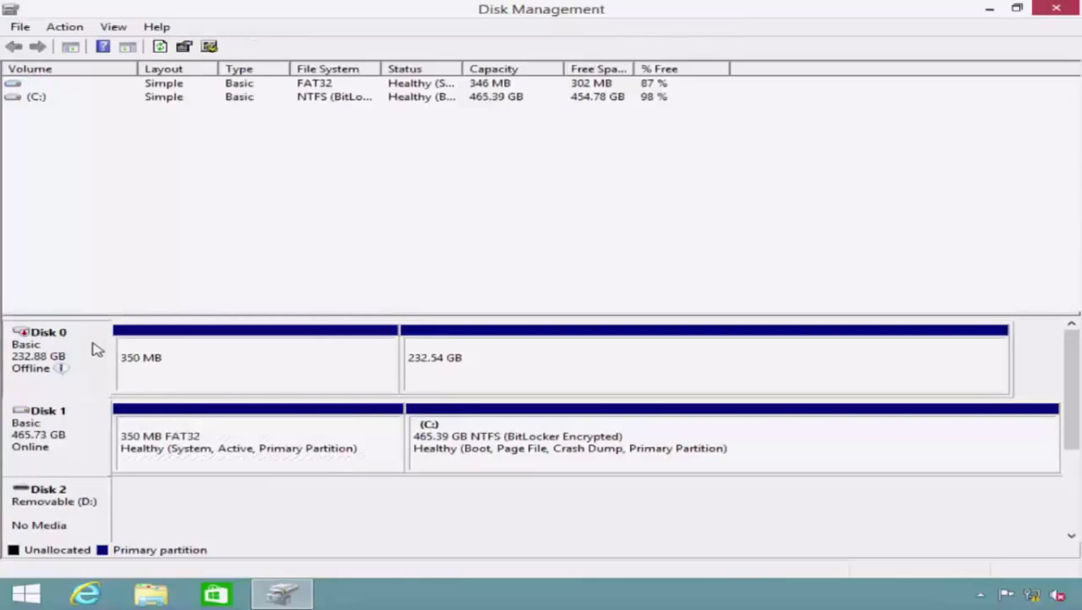
left_click(91, 462)
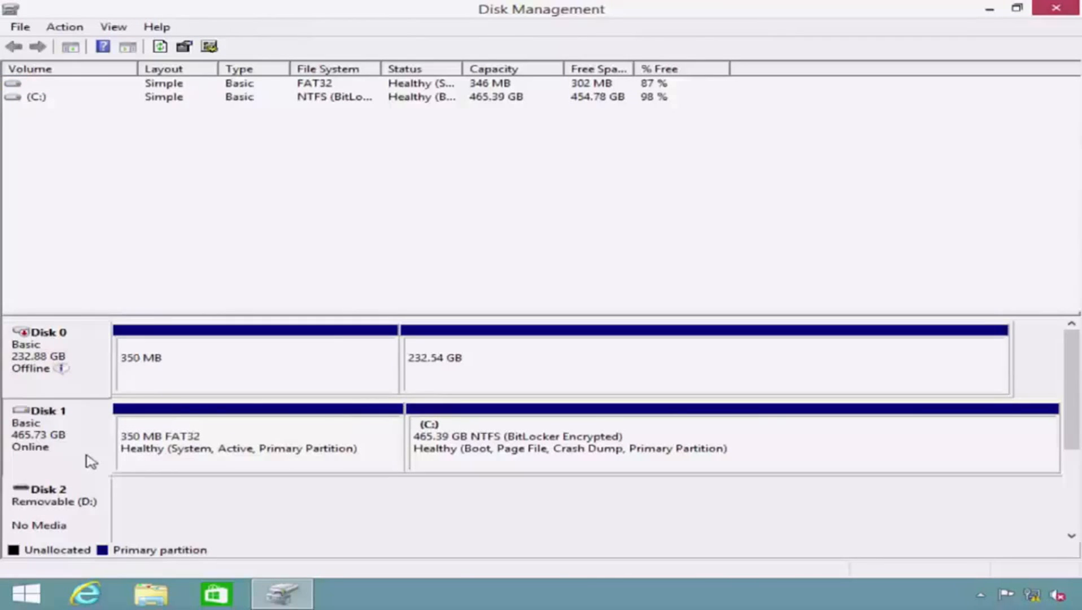
left_click(90, 392)
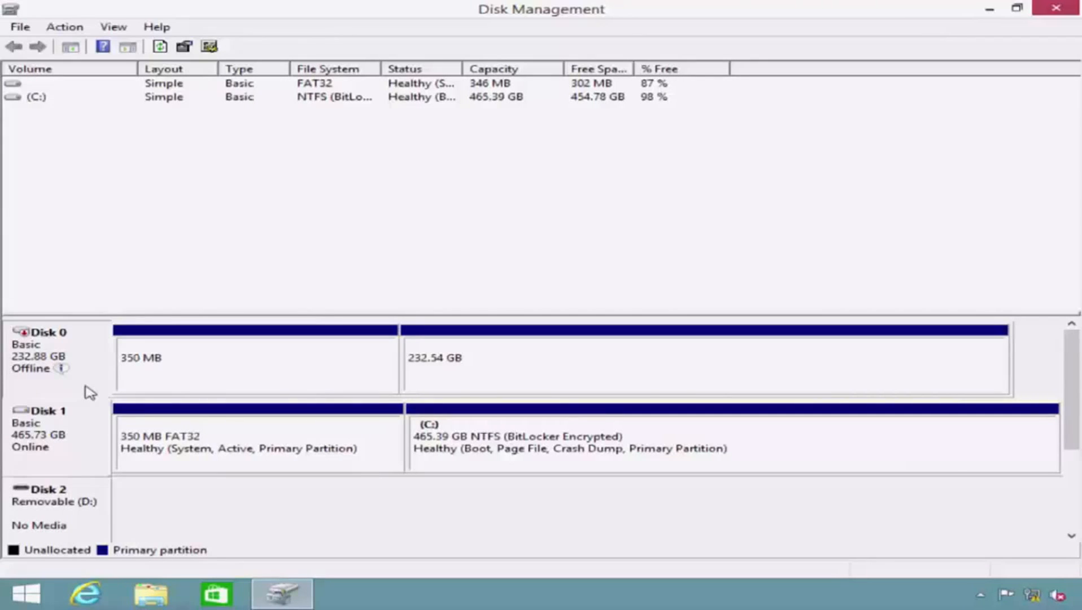
left_click(85, 434)
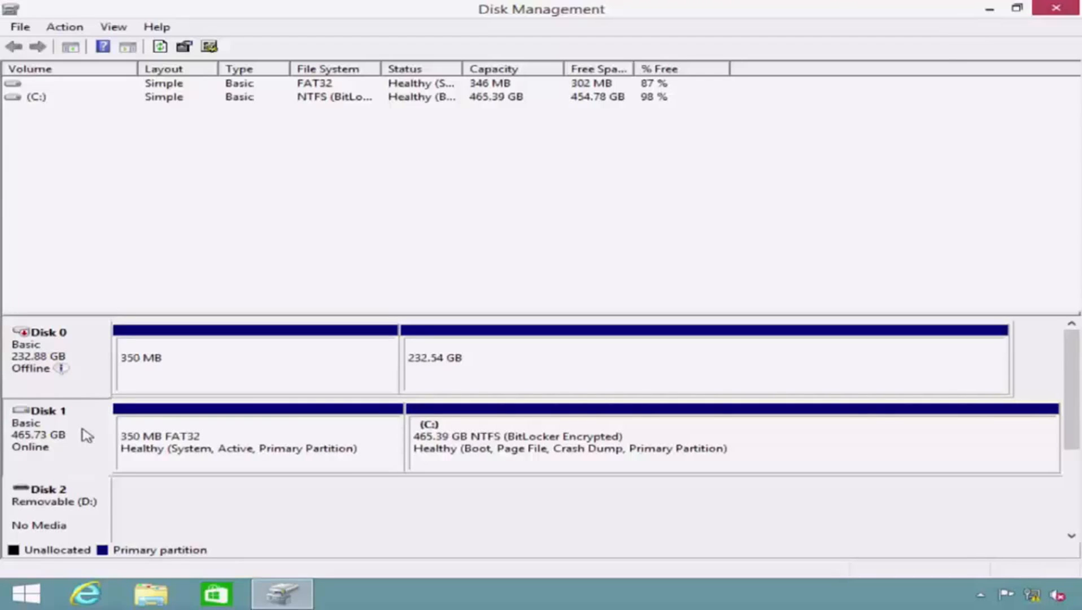
Examine the available commands for the offline Disk 0, including Online, and close Disk Management.
left_click(35, 389)
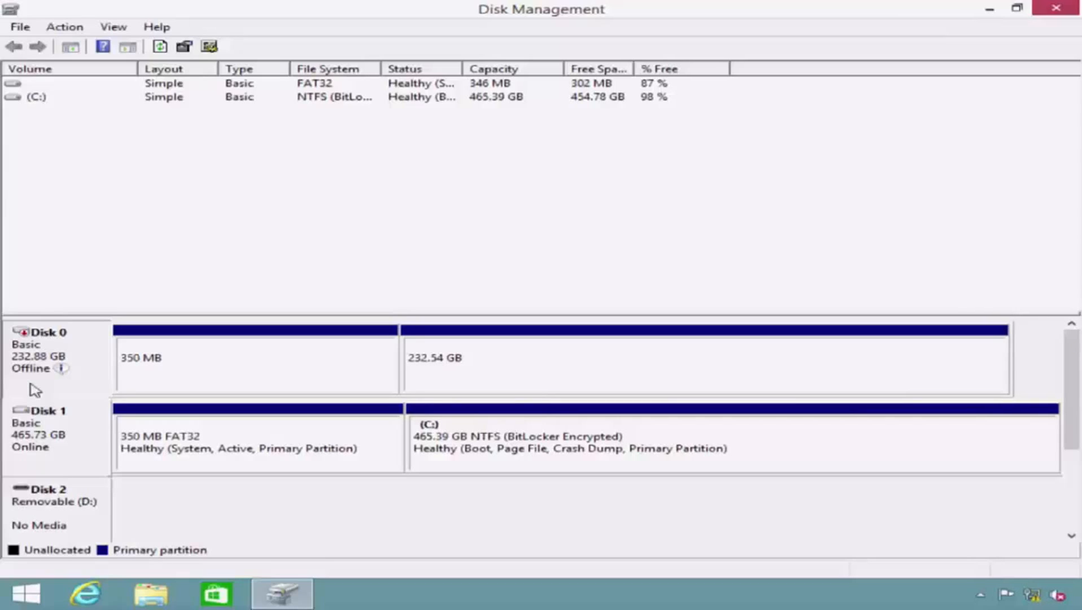
right_click(34, 389)
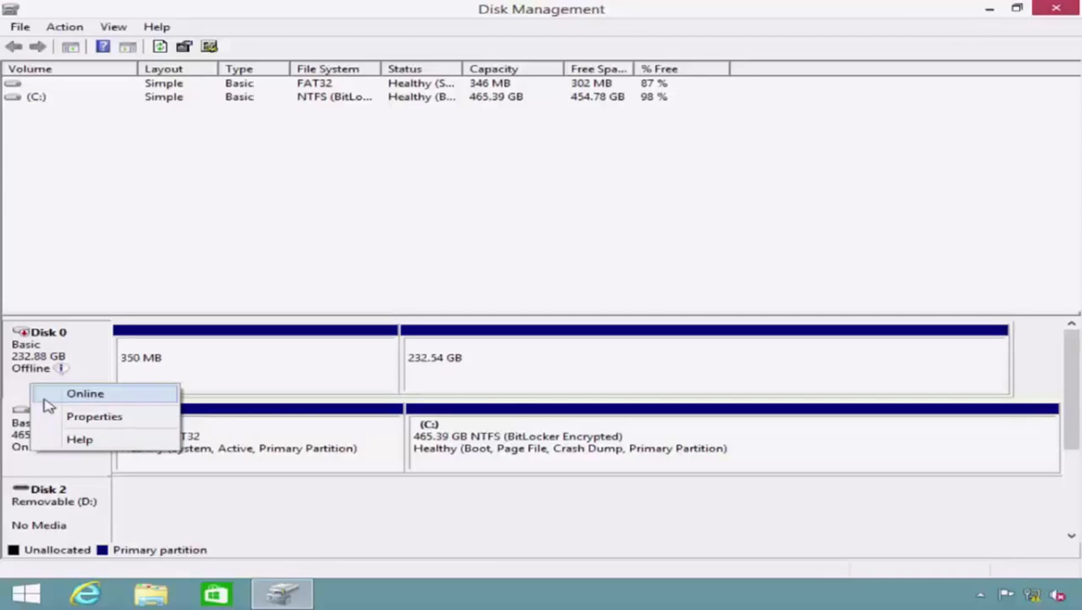
left_click(67, 394)
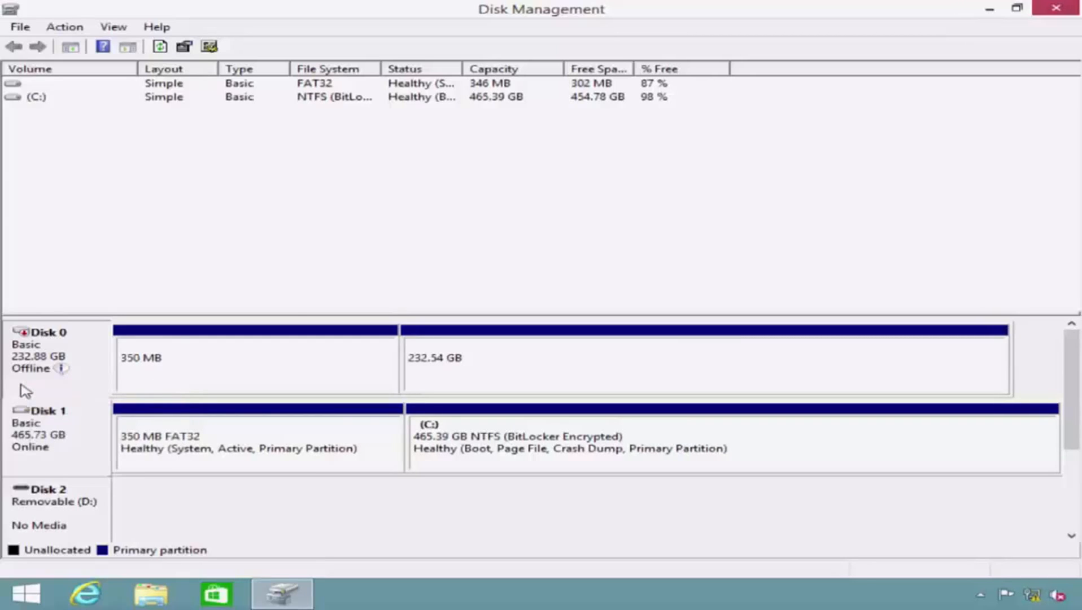
left_click(1055, 8)
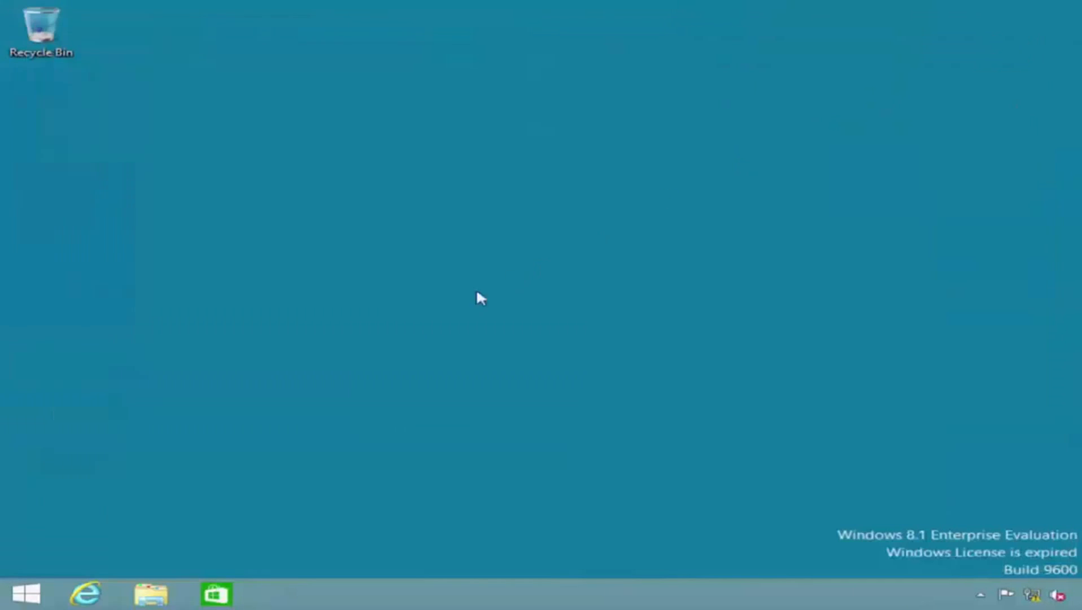